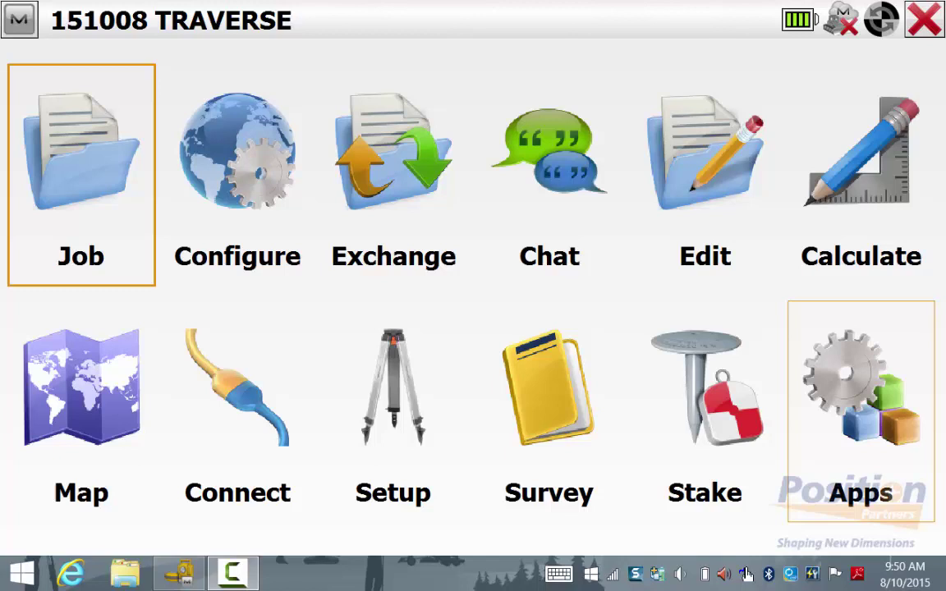
# - Open the MS05AXII optical configuration for editing and advance to its measurement method and tolerance settings
pyautogui.click(238, 176)
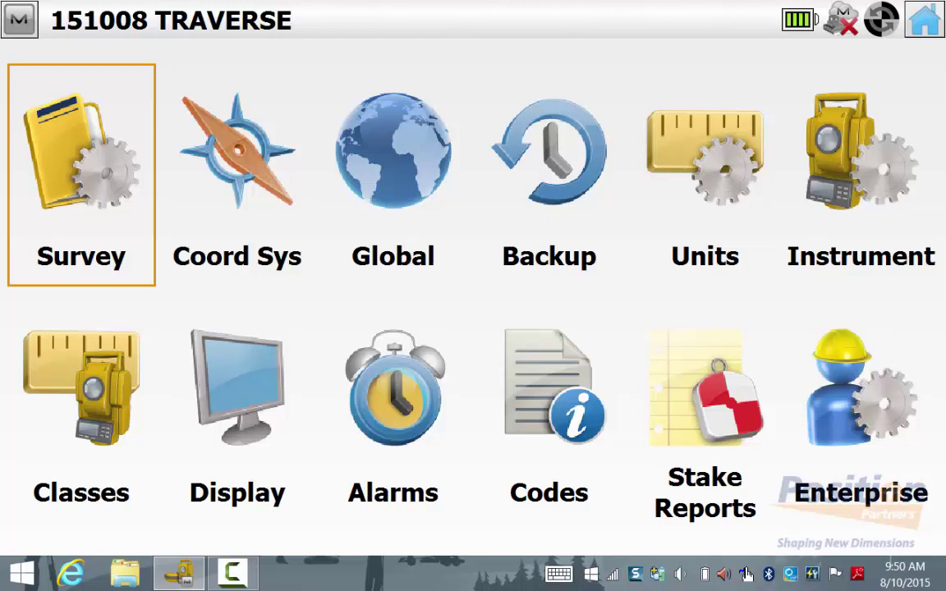
pyautogui.click(78, 171)
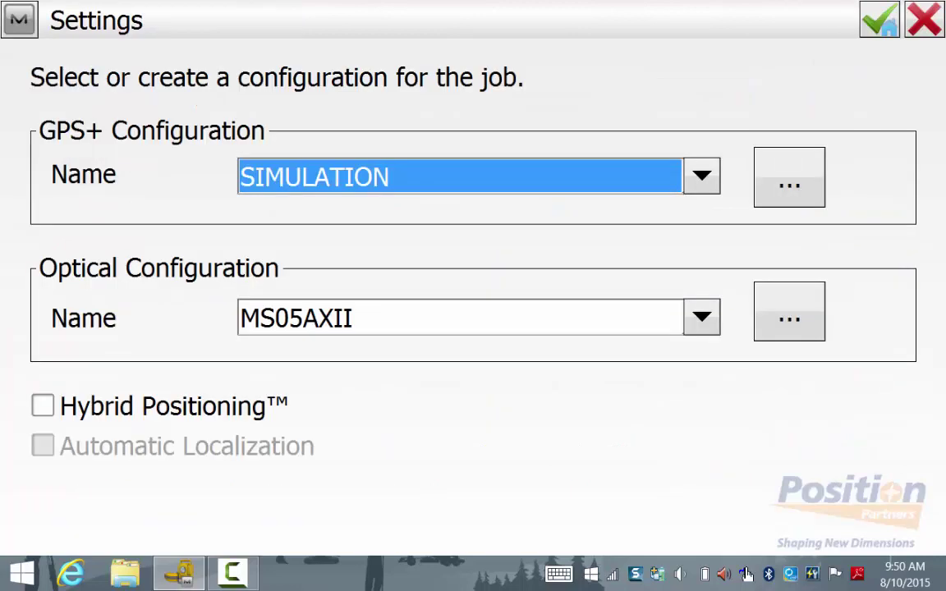
pyautogui.click(790, 312)
pyautogui.click(644, 499)
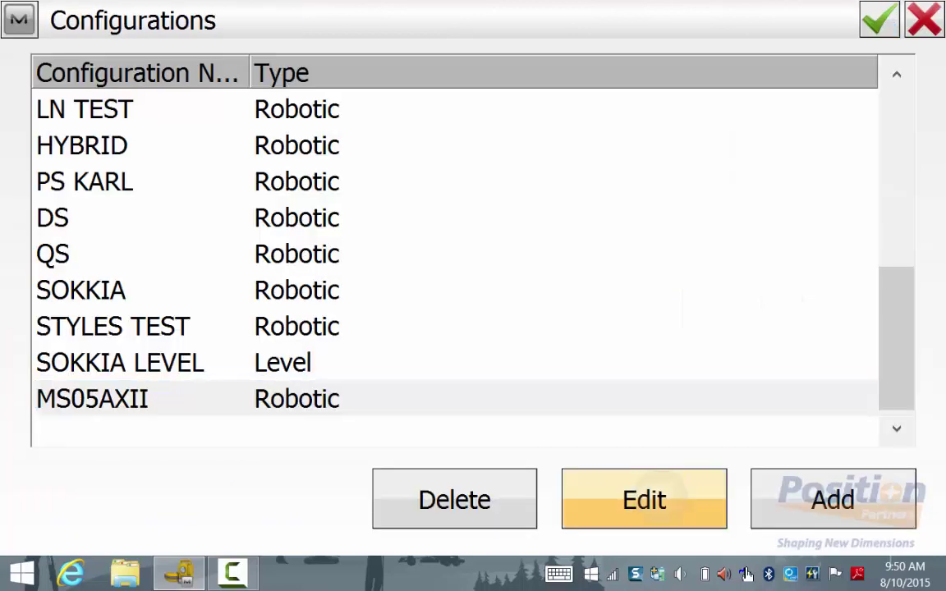
pyautogui.click(833, 500)
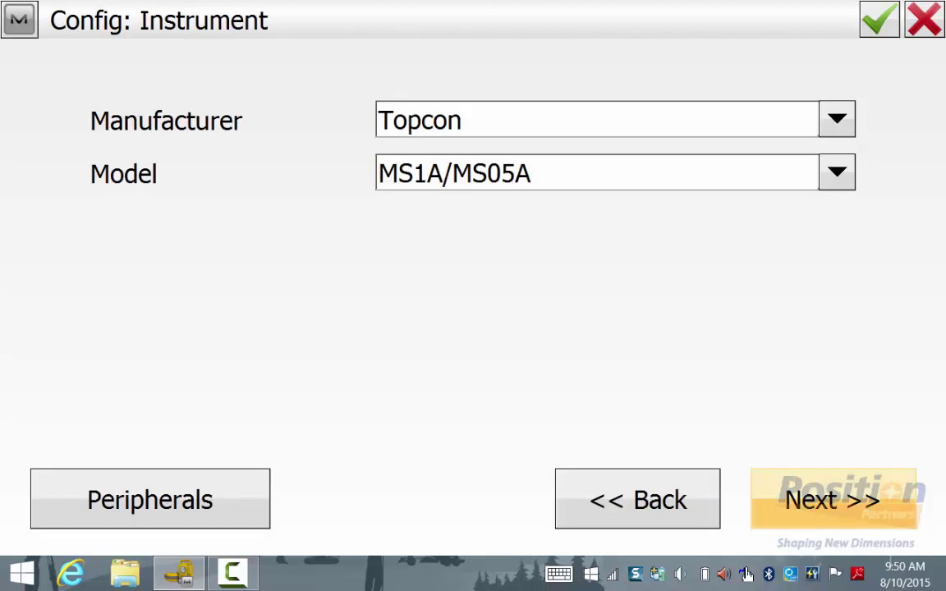
pyautogui.click(833, 499)
pyautogui.click(833, 499)
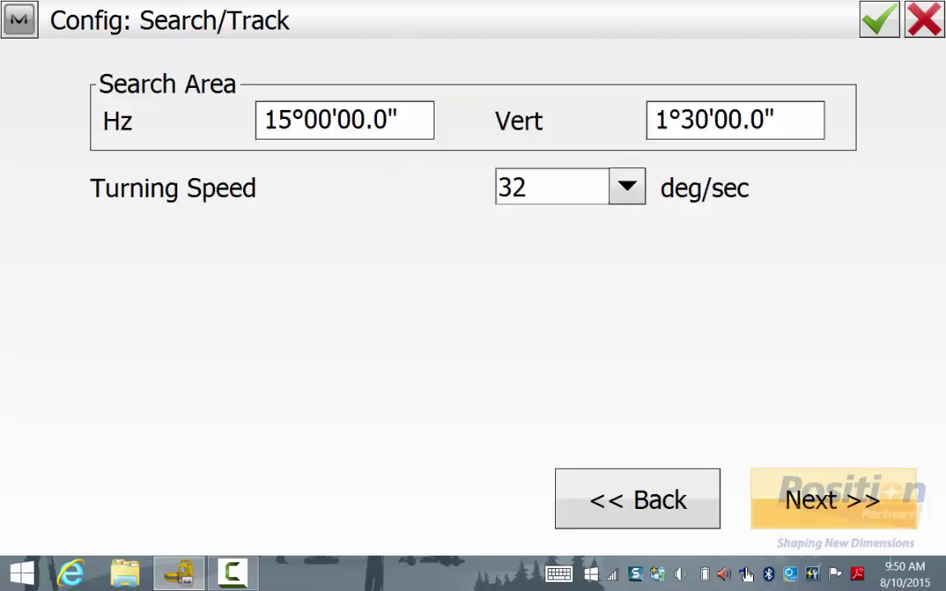
pyautogui.click(833, 499)
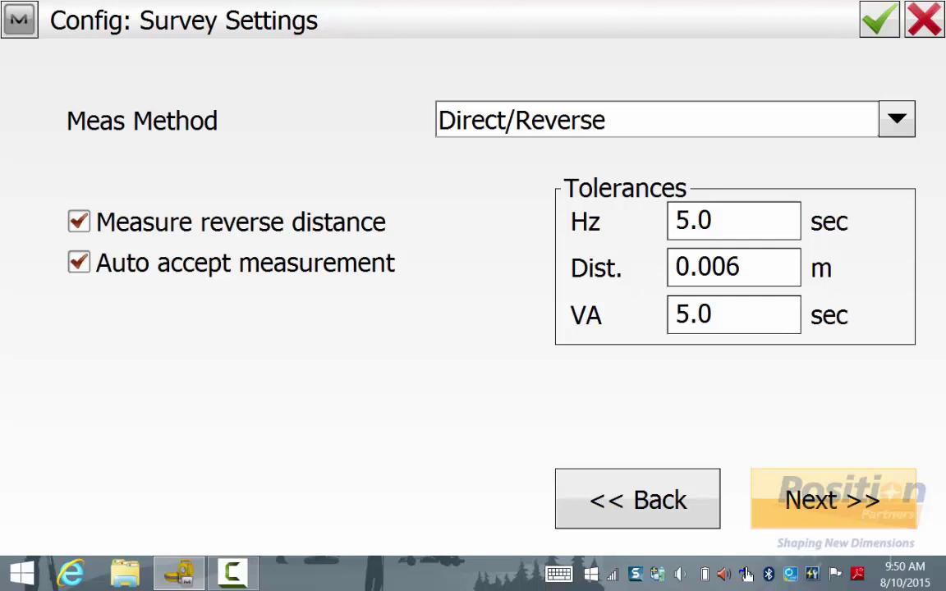
# - Choose the prism constants for the foresight and the backsight in the configuration's survey settings
pyautogui.click(833, 500)
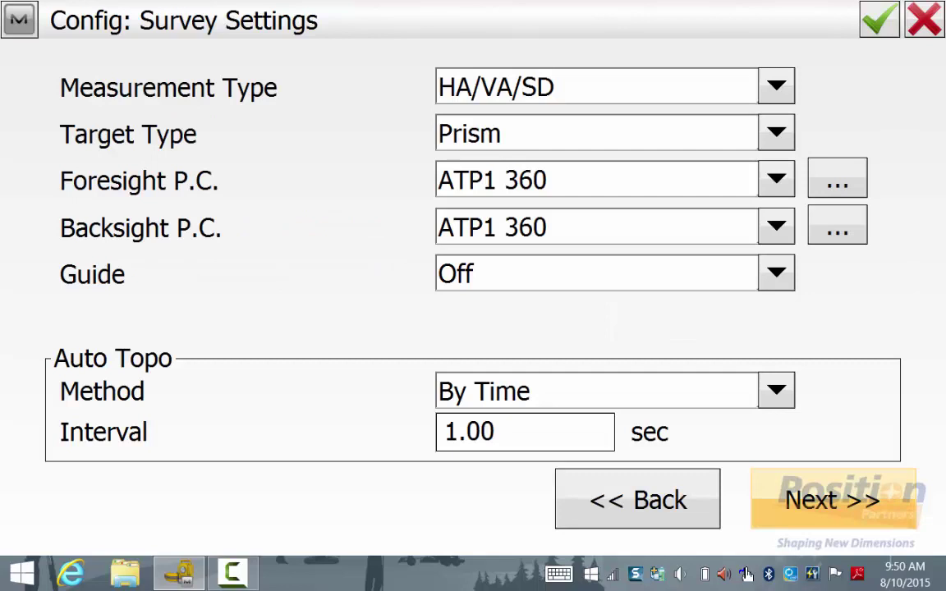
pyautogui.click(776, 179)
pyautogui.click(559, 216)
pyautogui.click(776, 226)
pyautogui.scroll(1, 575, 337)
pyautogui.click(484, 259)
# - Set the survey measurement average to 5 for both the Precise and Quick modes
pyautogui.click(833, 500)
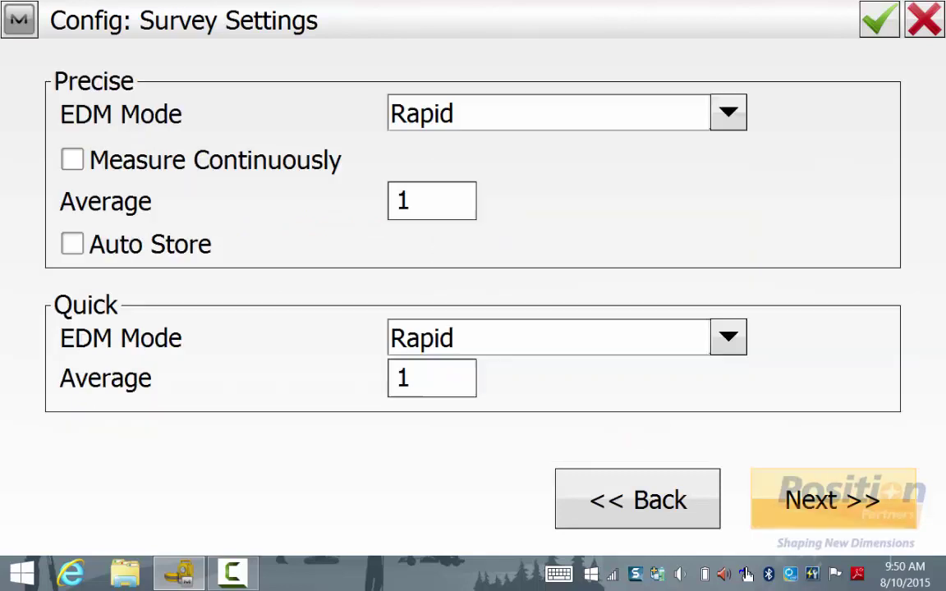
pyautogui.click(432, 379)
pyautogui.click(402, 236)
pyautogui.click(879, 19)
pyautogui.click(432, 202)
pyautogui.click(402, 236)
pyautogui.click(868, 517)
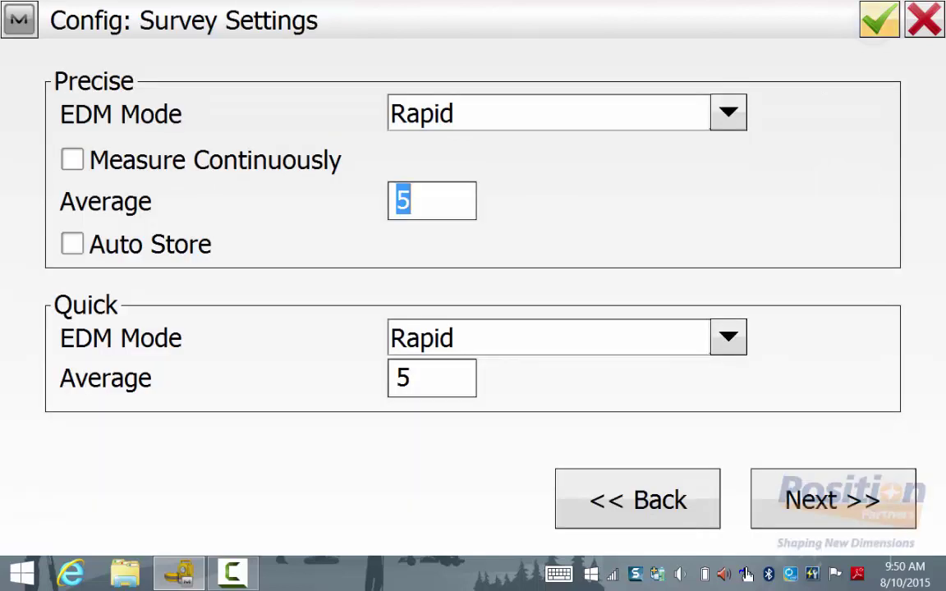
# - Toggle the Prompt for Traverse Advance option in the miscellaneous settings and save the optical configuration for the job
pyautogui.click(833, 499)
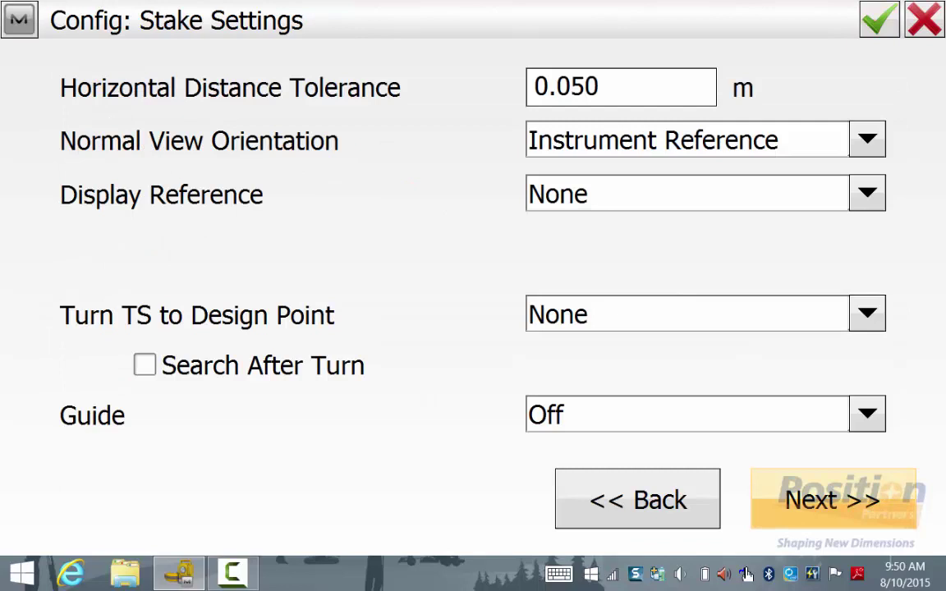
pyautogui.click(833, 500)
pyautogui.click(637, 500)
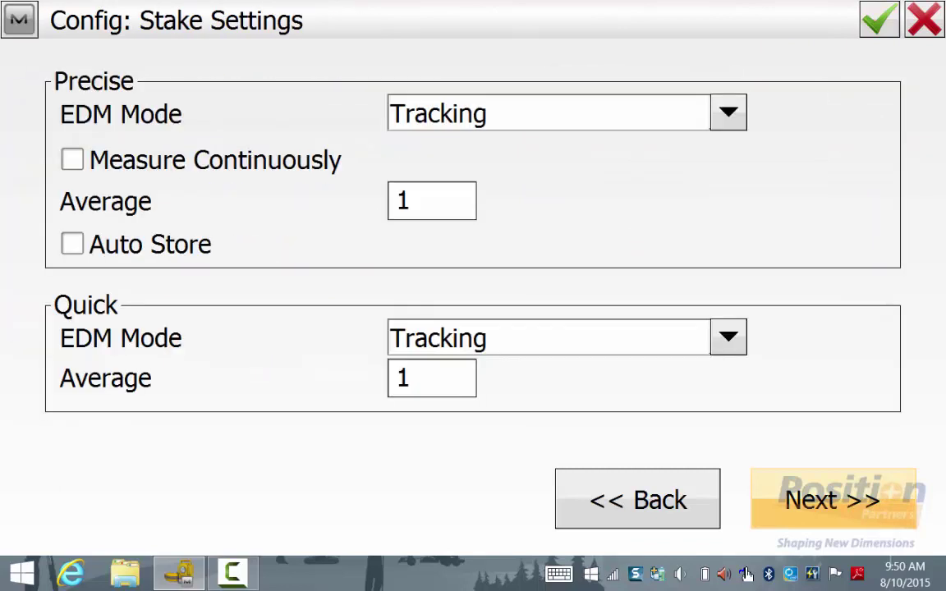
pyautogui.click(833, 500)
pyautogui.click(833, 500)
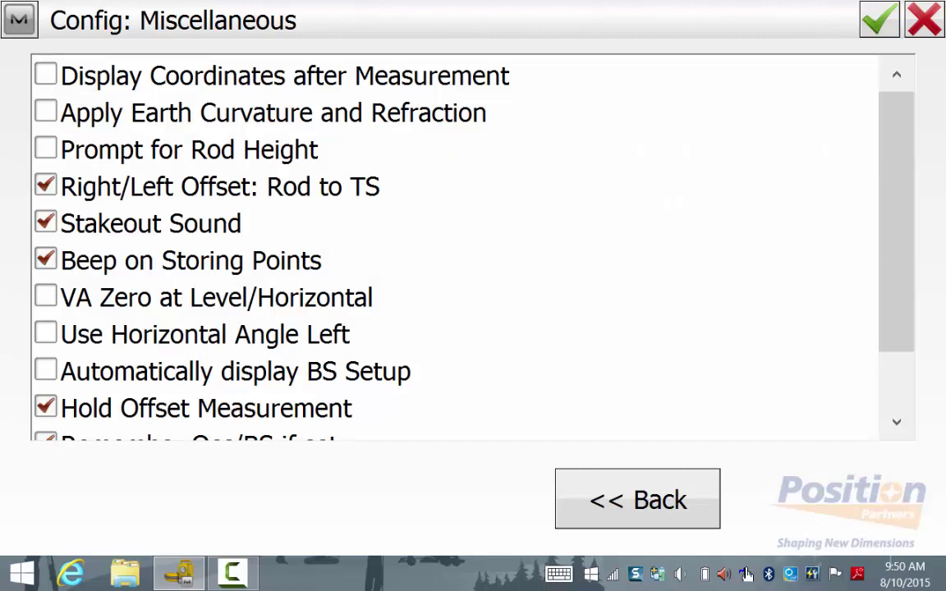
pyautogui.moveTo(897, 200); pyautogui.dragTo(897, 252)
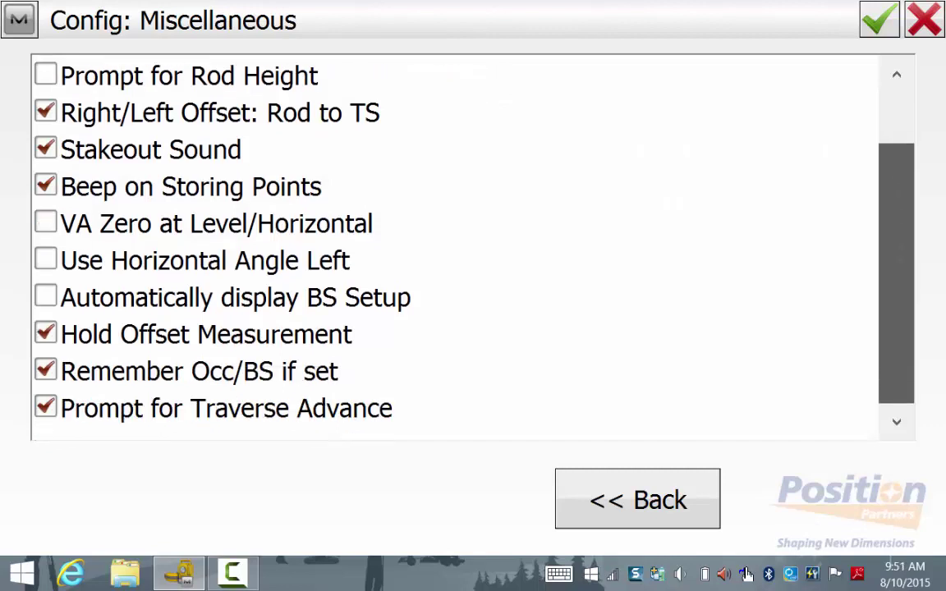
pyautogui.click(45, 409)
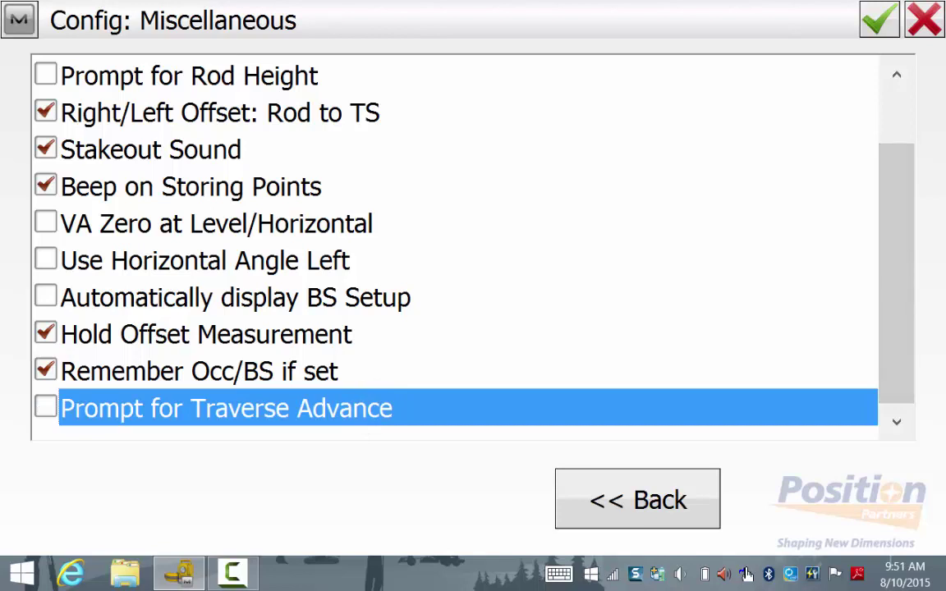
pyautogui.click(264, 411)
pyautogui.click(880, 20)
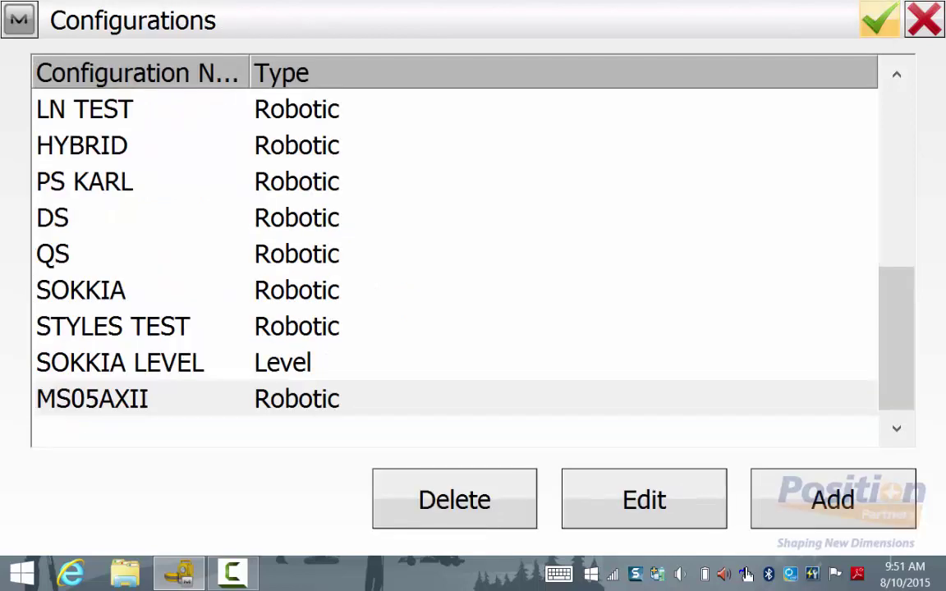
pyautogui.press('Return')
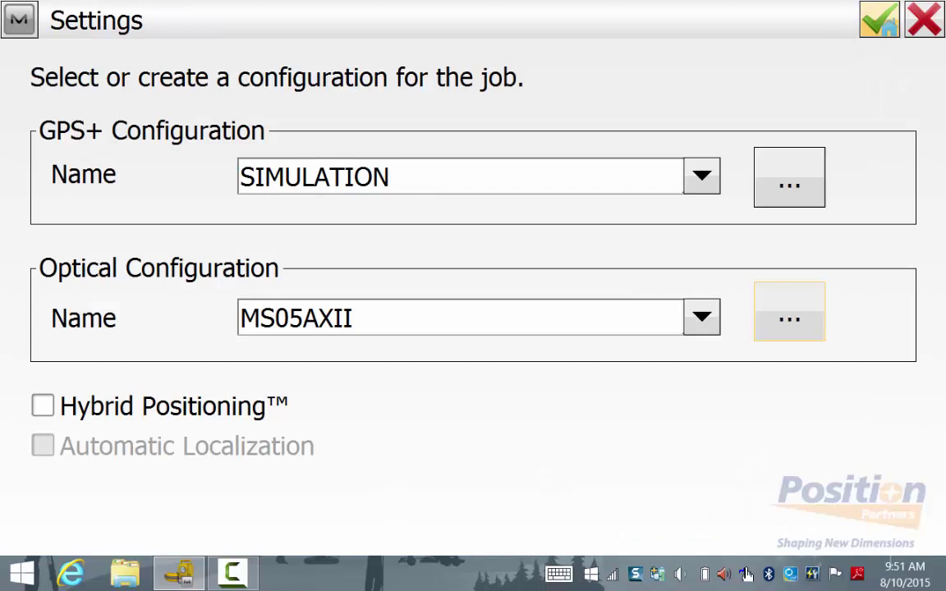
pyautogui.press('Return')
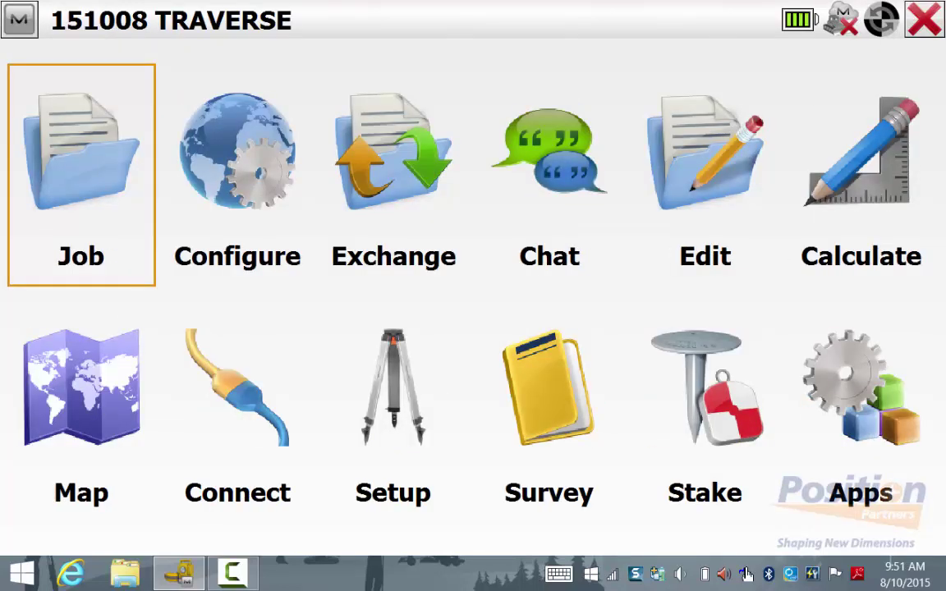
# - Review the job's coordinate system settings
pyautogui.click(237, 175)
pyautogui.press('Right')
pyautogui.press('Return')
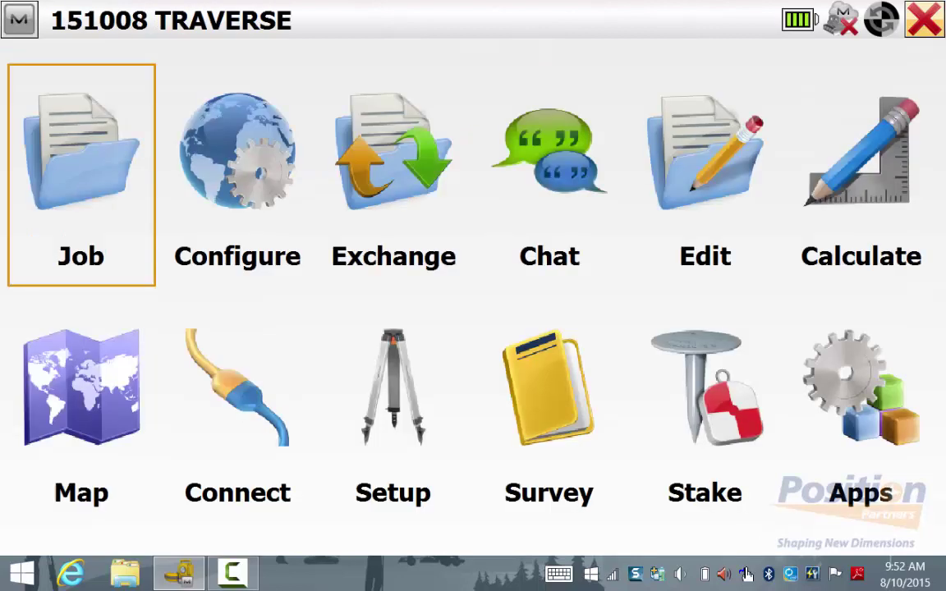
# - Examine the job's point list and the details of control point PPWA4
pyautogui.click(706, 175)
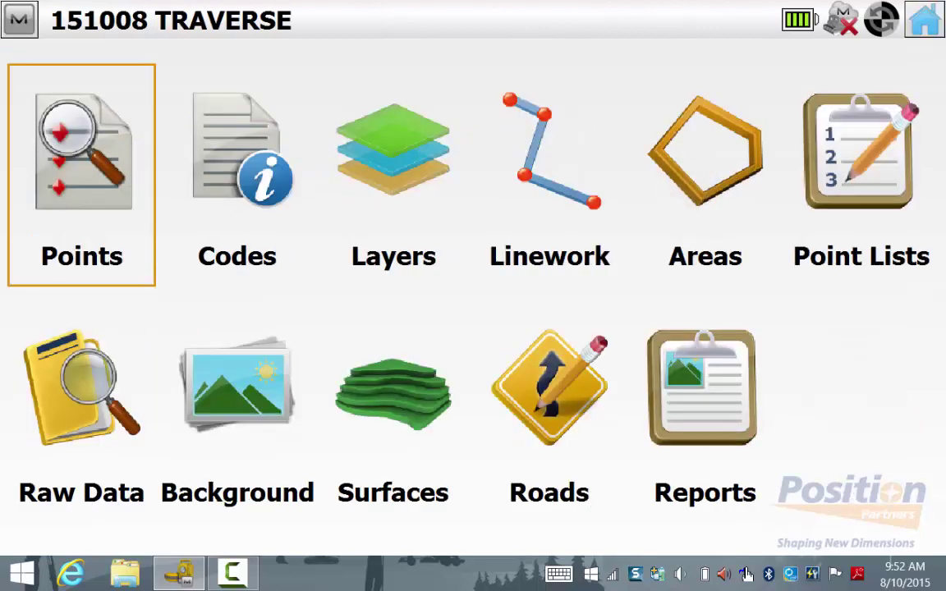
pyautogui.click(81, 175)
pyautogui.click(112, 123)
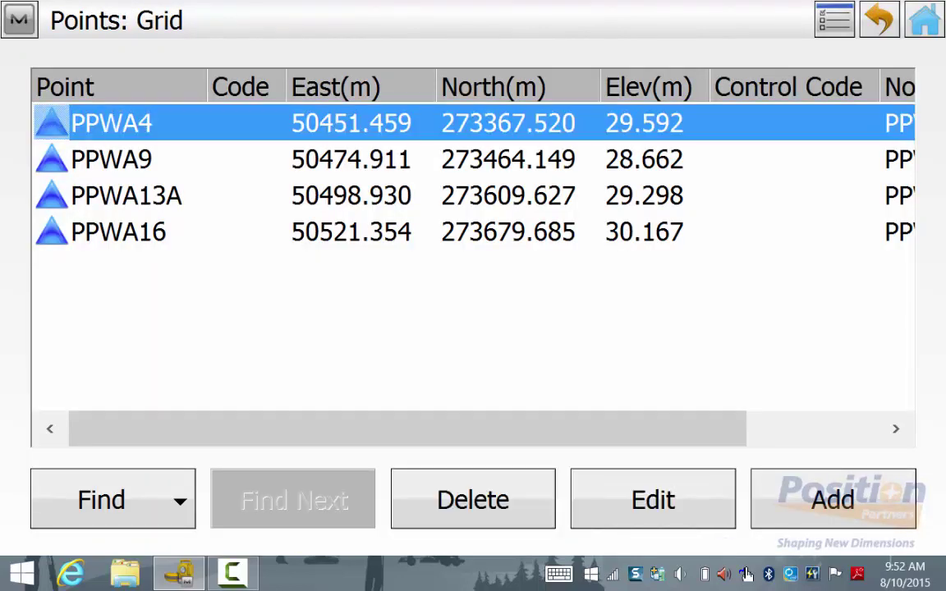
pyautogui.press('Return')
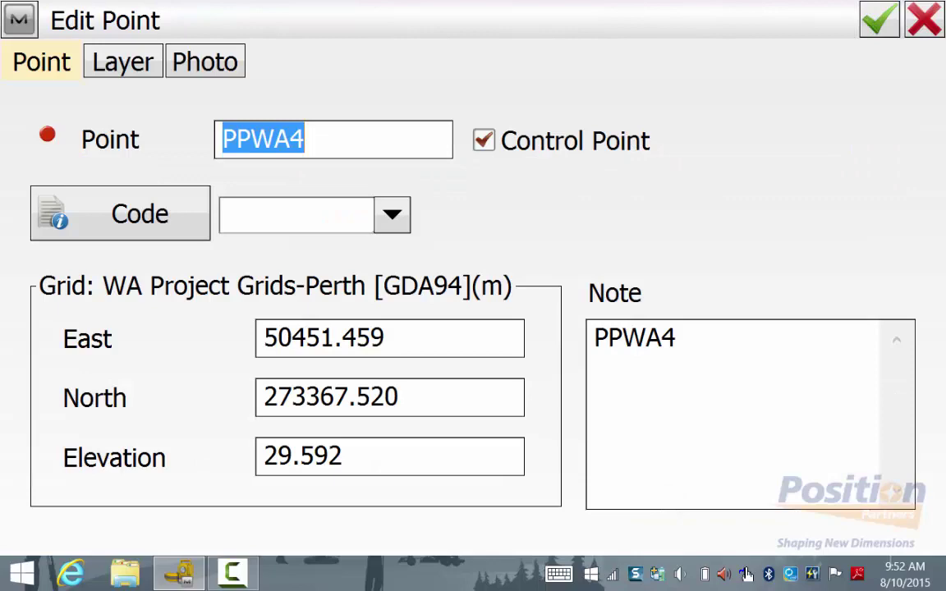
pyautogui.press('Escape')
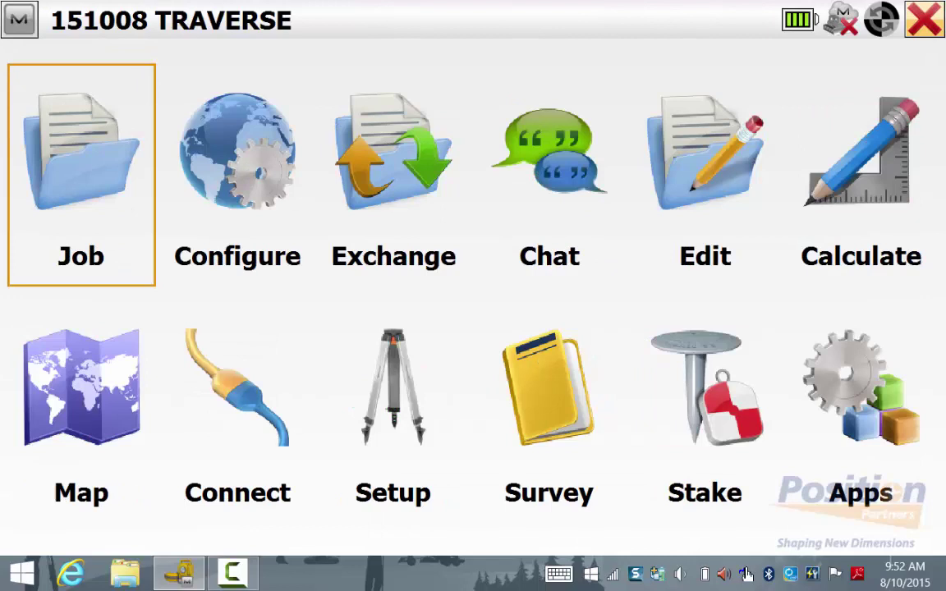
# - Connect to the MS05AXII optical instrument with the option to use the last used BT device enabled
pyautogui.click(237, 411)
pyautogui.click(72, 308)
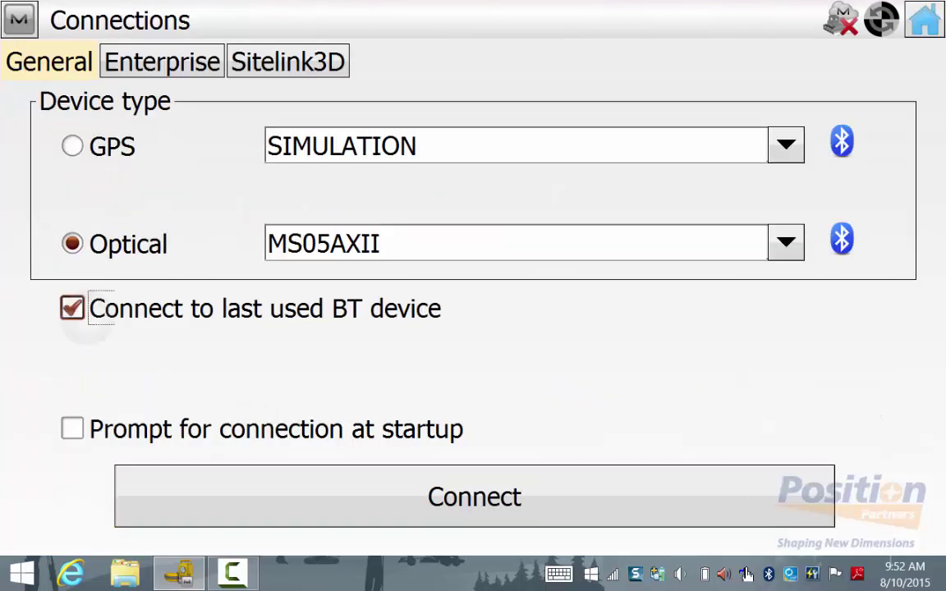
pyautogui.click(218, 489)
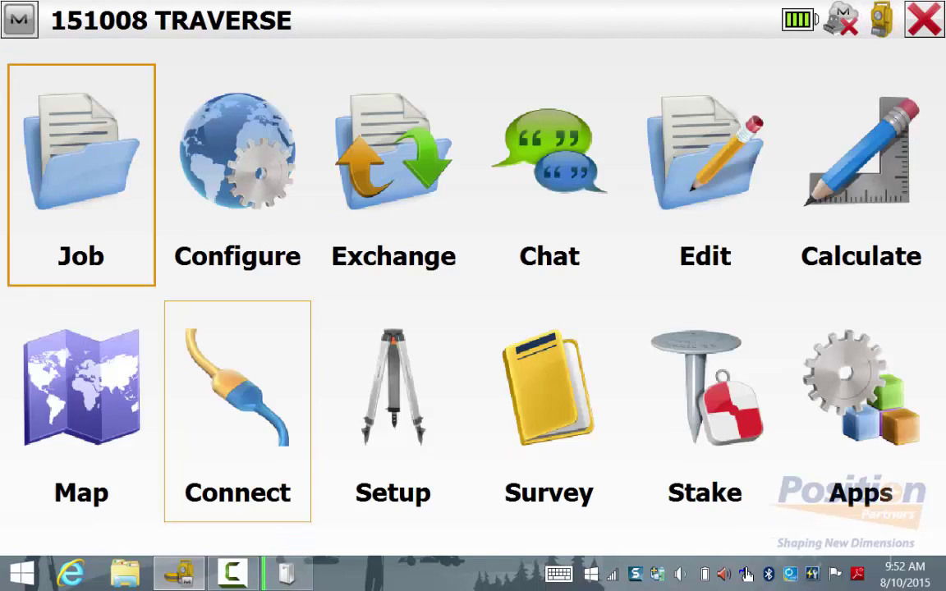
# - Set the temperature to 24 °C in the instrument settings
pyautogui.click(237, 164)
pyautogui.click(862, 152)
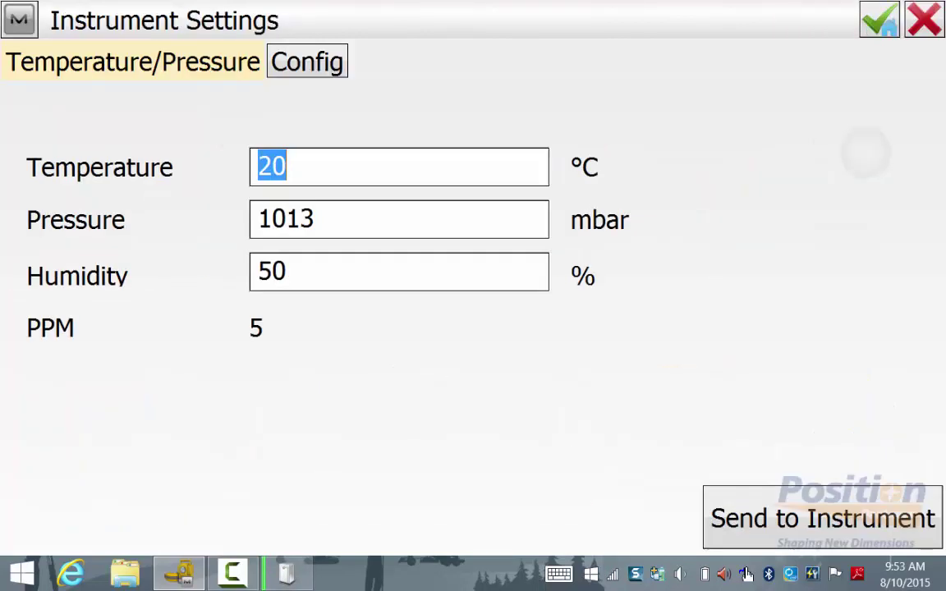
pyautogui.click(399, 166)
pyautogui.click(184, 235)
pyautogui.click(328, 235)
pyautogui.click(879, 20)
# - Set the atmospheric pressure to 1023 mbar in the instrument settings
pyautogui.click(399, 219)
pyautogui.click(79, 82)
pyautogui.click(868, 239)
pyautogui.click(184, 239)
pyautogui.click(866, 515)
# - Set the humidity to 24 % and send the atmospheric settings to the instrument
pyautogui.click(399, 272)
pyautogui.click(184, 237)
pyautogui.click(329, 236)
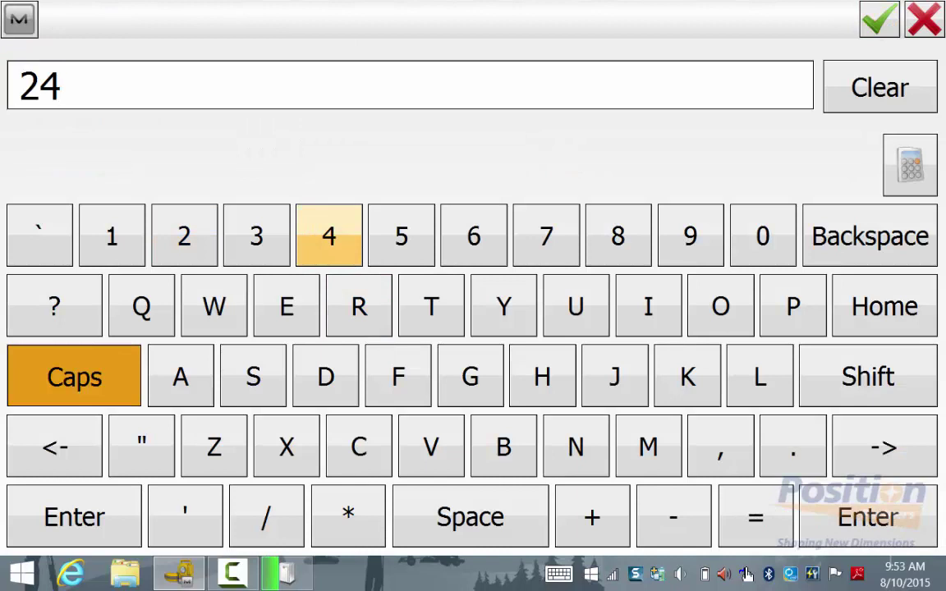
pyautogui.click(866, 515)
pyautogui.click(823, 517)
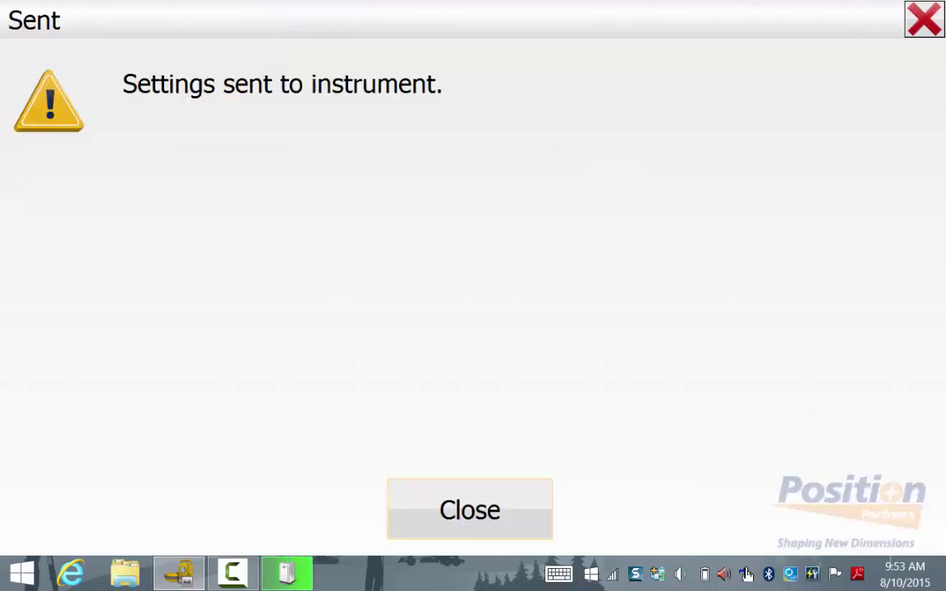
pyautogui.click(470, 510)
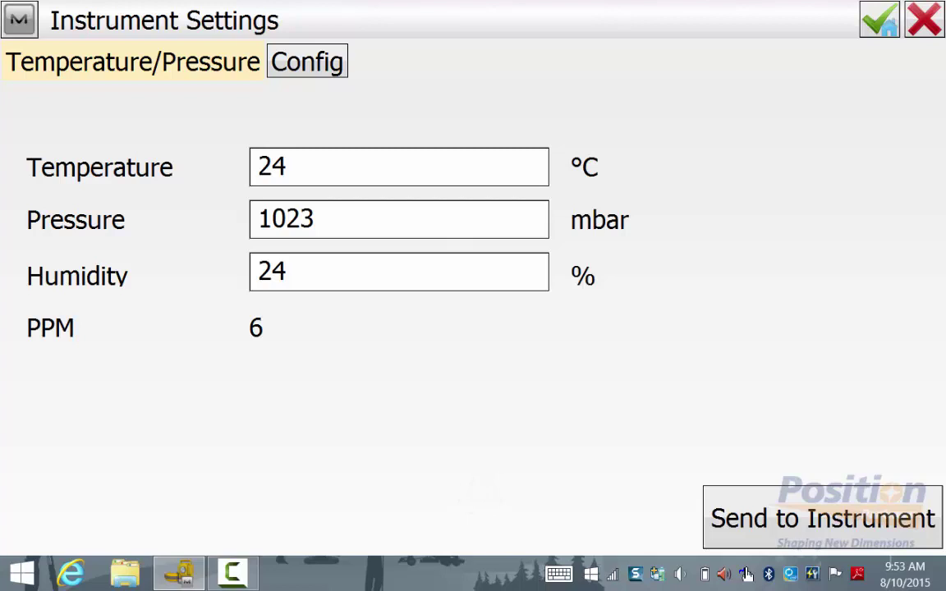
pyautogui.click(880, 19)
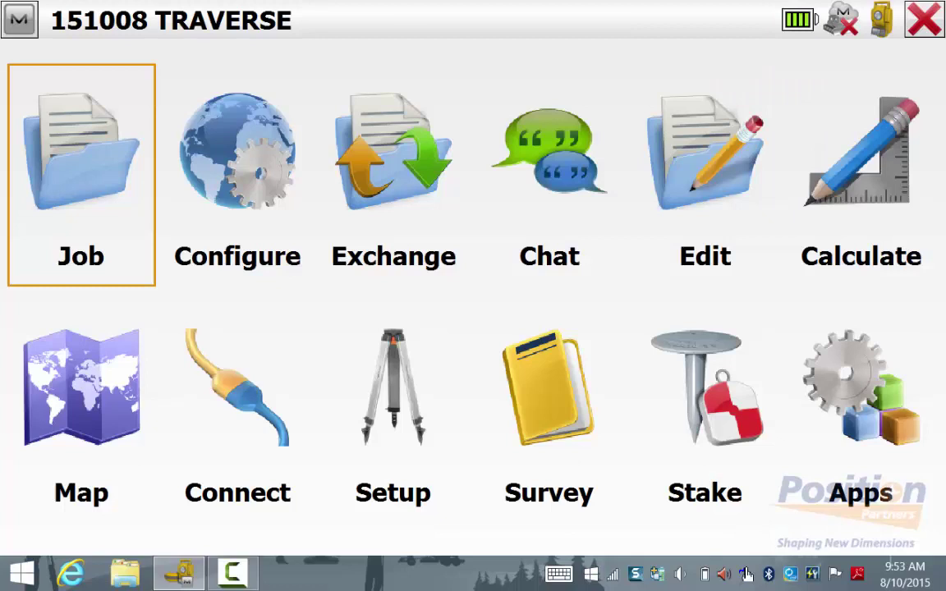
# - Start a backsight setup and choose PPWA9 from the point list as the occupation point
pyautogui.click(393, 403)
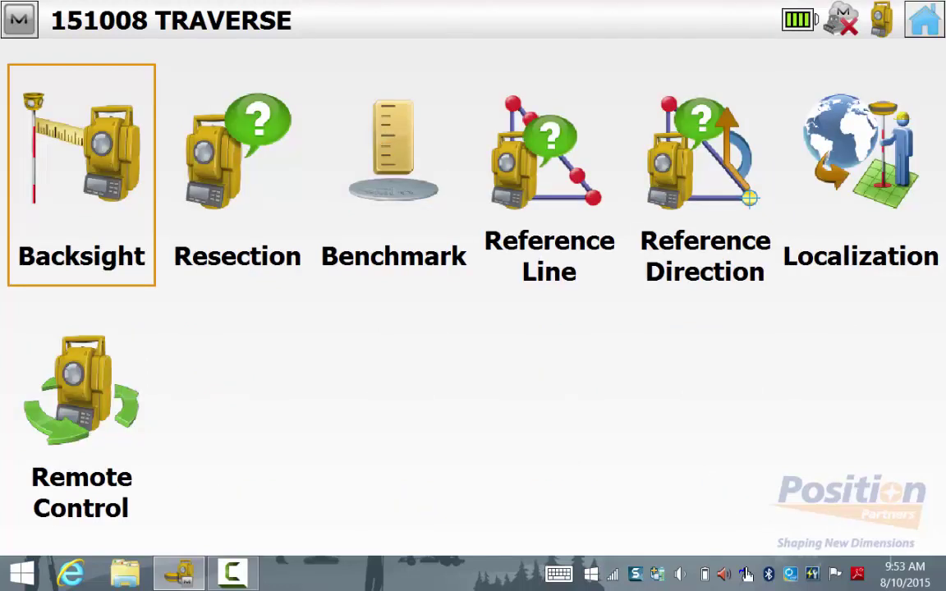
pyautogui.click(82, 175)
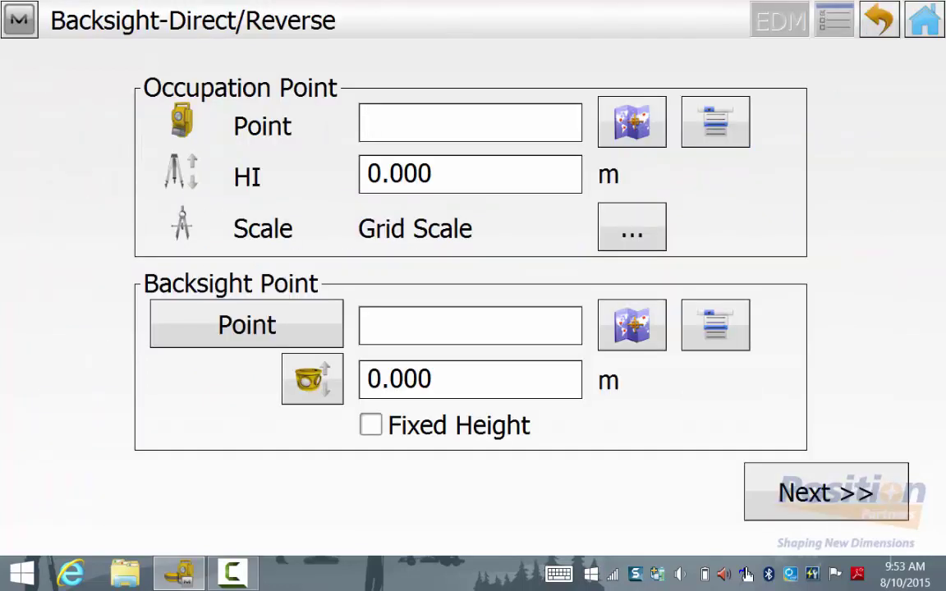
pyautogui.click(715, 123)
pyautogui.click(752, 126)
pyautogui.click(112, 145)
pyautogui.click(880, 19)
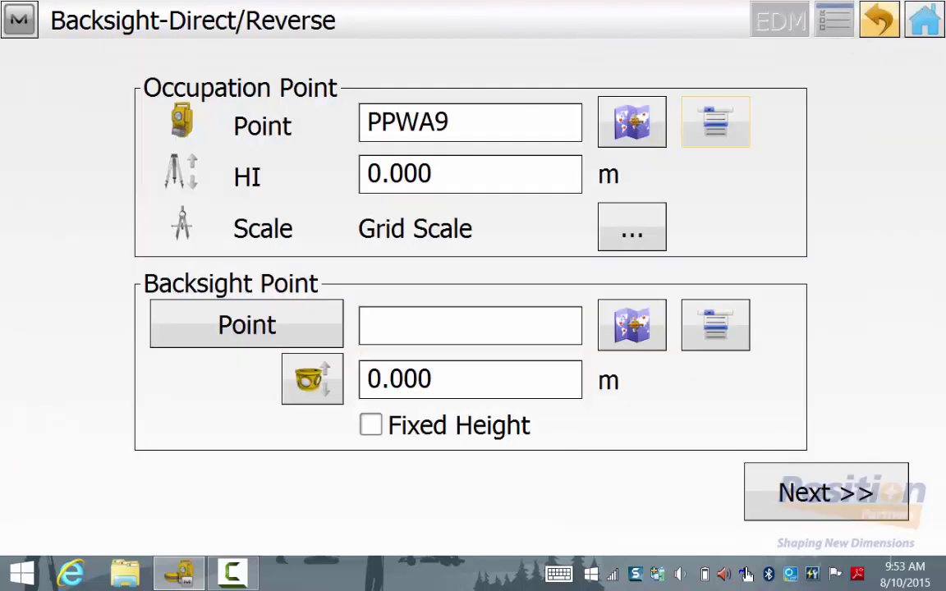
# - Set the instrument height at the occupation point to 1.52 m
pyautogui.click(435, 171)
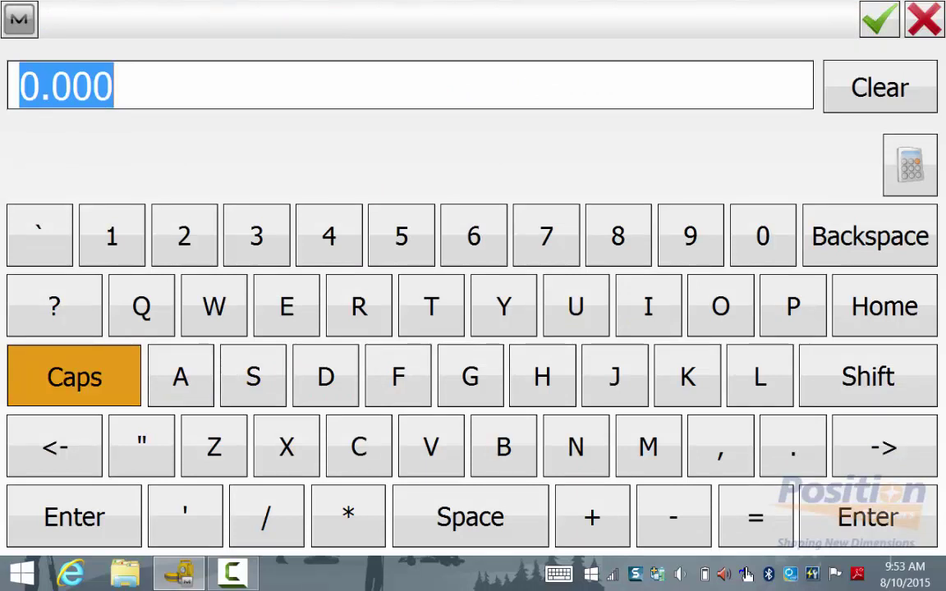
pyautogui.click(111, 236)
pyautogui.click(794, 447)
pyautogui.click(401, 236)
pyautogui.click(184, 236)
pyautogui.click(880, 19)
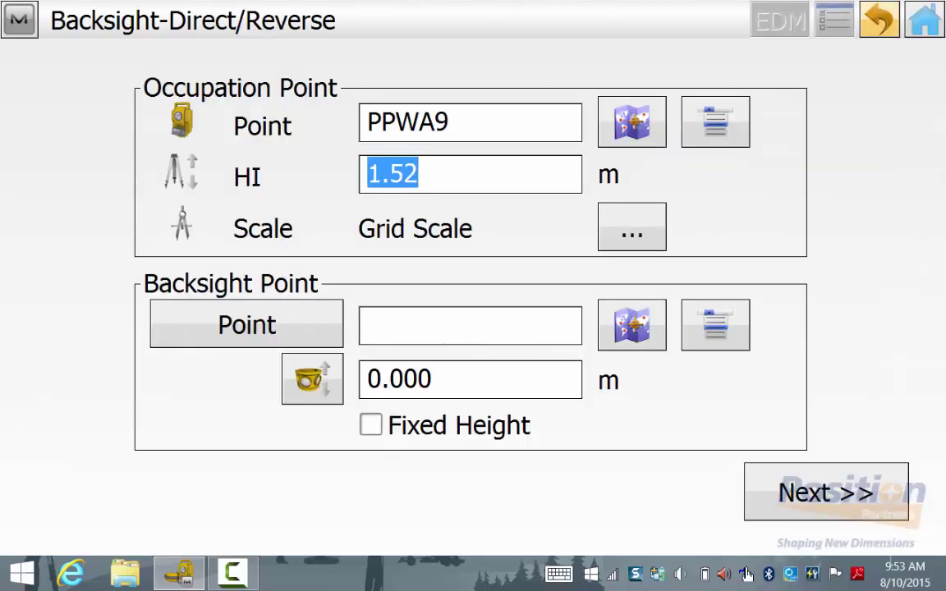
# - Choose PPWA4 from the point list as the backsight point
pyautogui.click(633, 228)
pyautogui.click(664, 233)
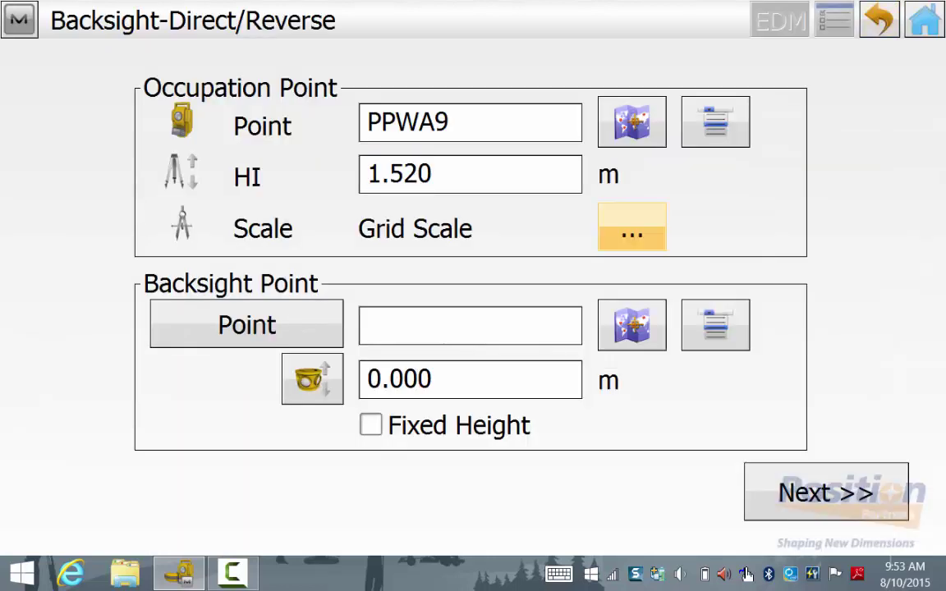
pyautogui.click(716, 325)
pyautogui.click(754, 330)
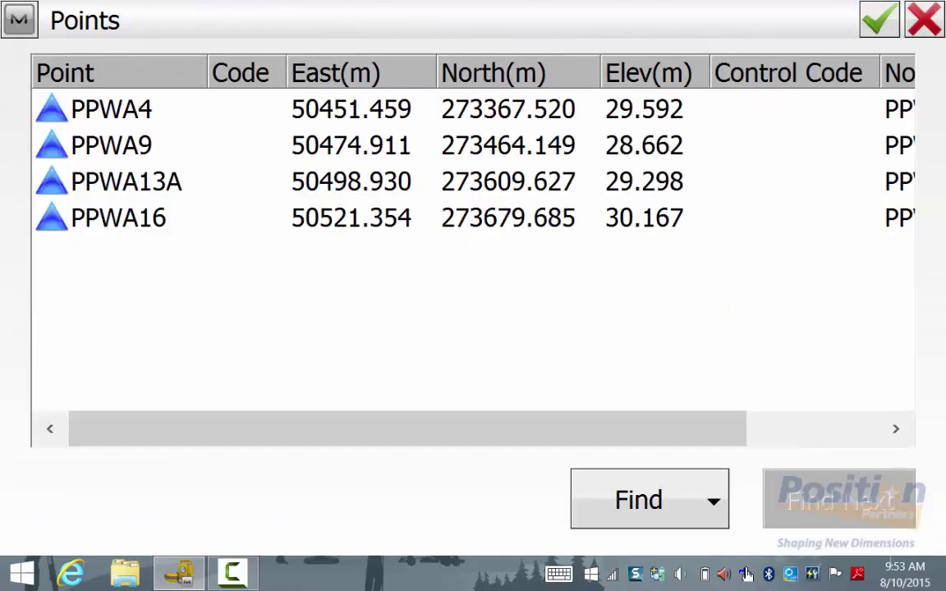
pyautogui.click(112, 146)
pyautogui.click(112, 110)
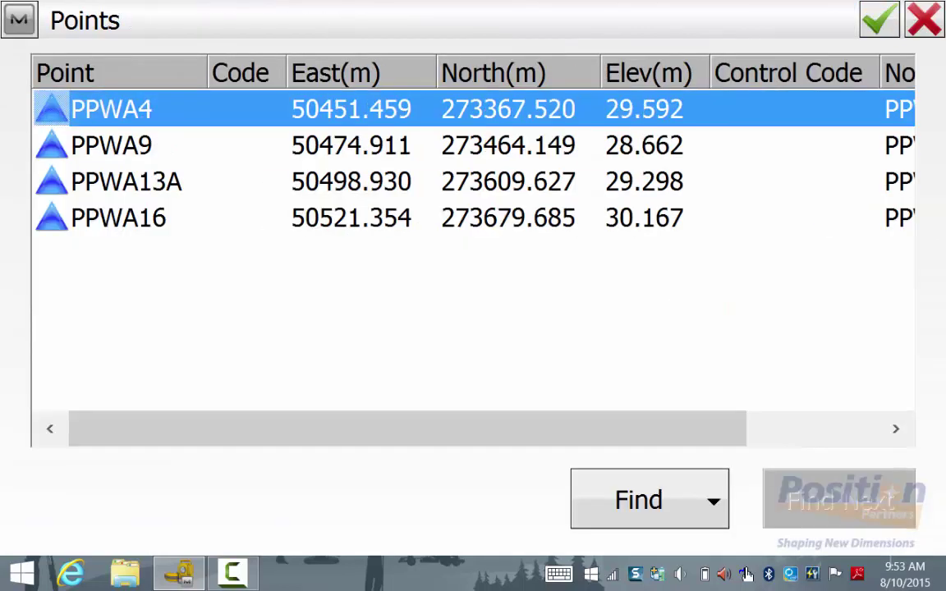
pyautogui.click(880, 18)
# - Set the backsight target height to 1.462 m and mark it as a fixed height
pyautogui.click(470, 378)
pyautogui.click(112, 236)
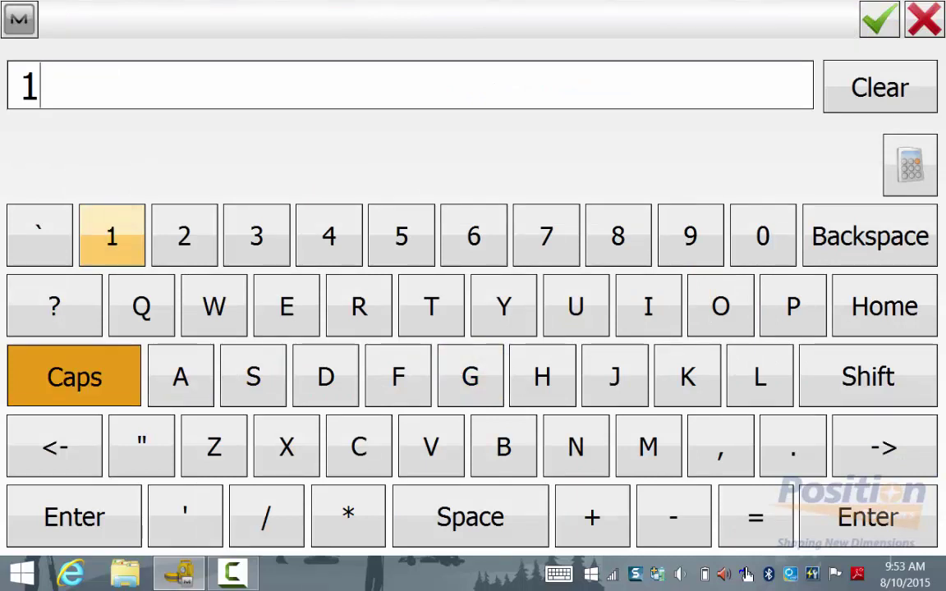
pyautogui.click(793, 447)
pyautogui.click(328, 236)
pyautogui.click(474, 236)
pyautogui.click(184, 236)
pyautogui.click(880, 19)
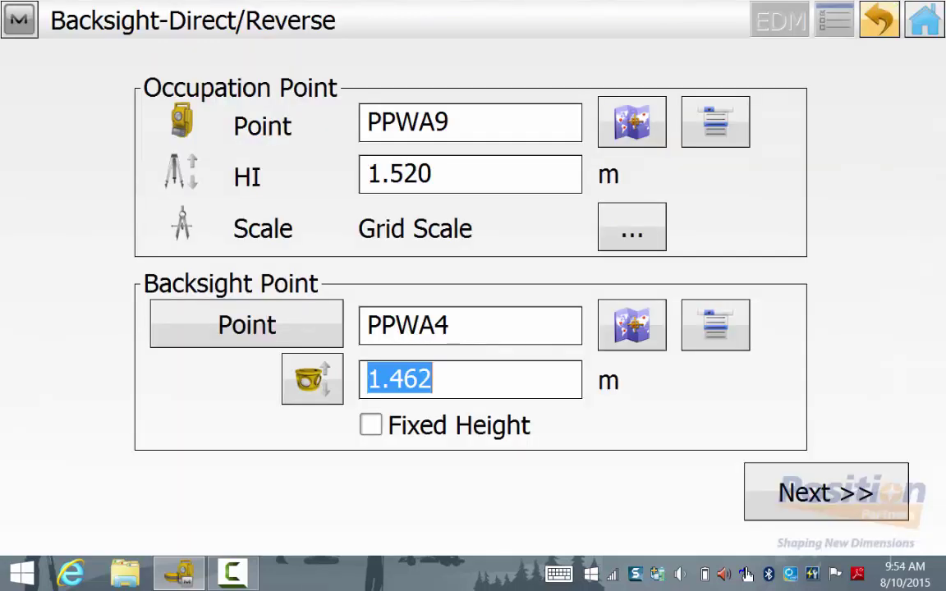
pyautogui.click(370, 425)
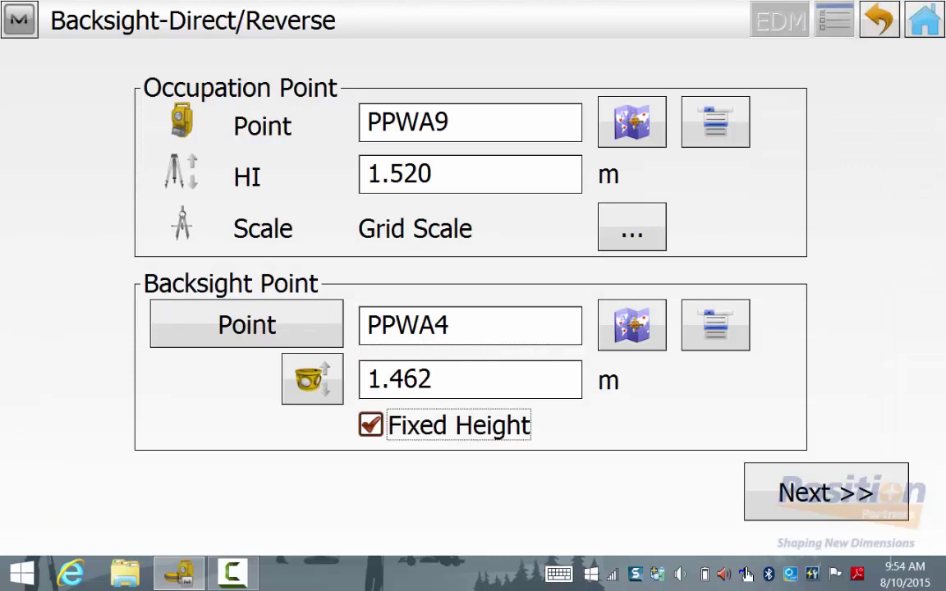
# - Continue to the backsight measurement and set the horizontal circle to the azimuth
pyautogui.click(827, 492)
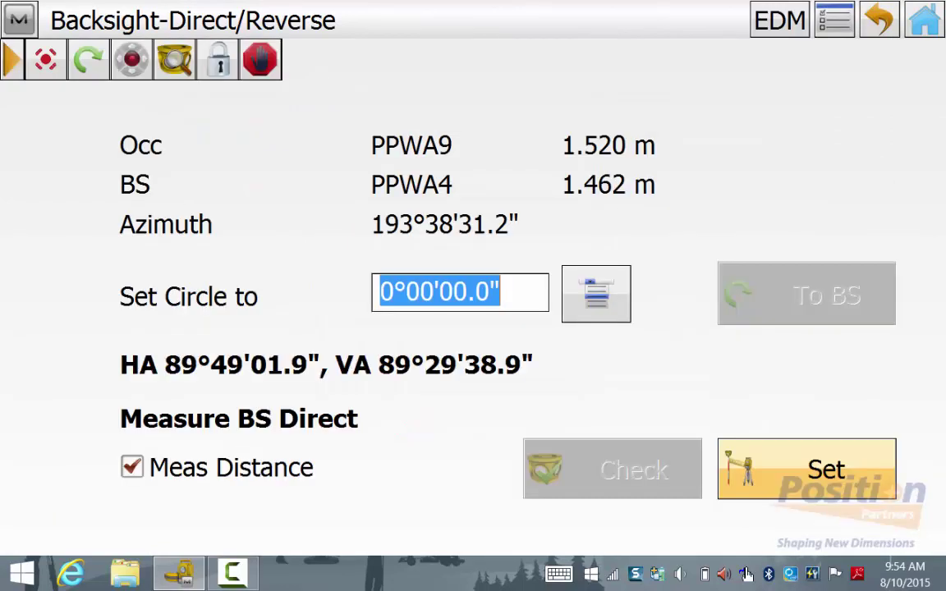
pyautogui.click(596, 294)
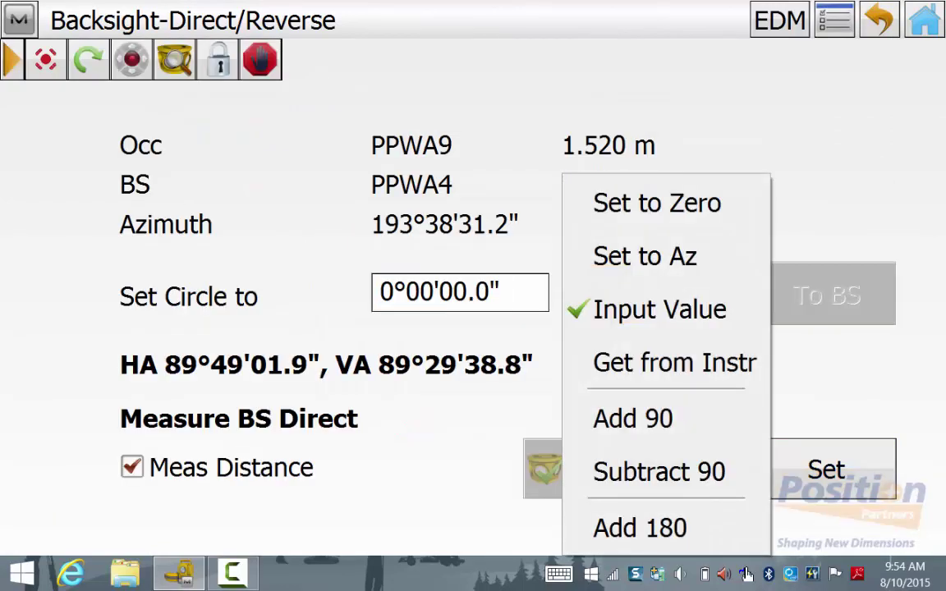
pyautogui.click(655, 254)
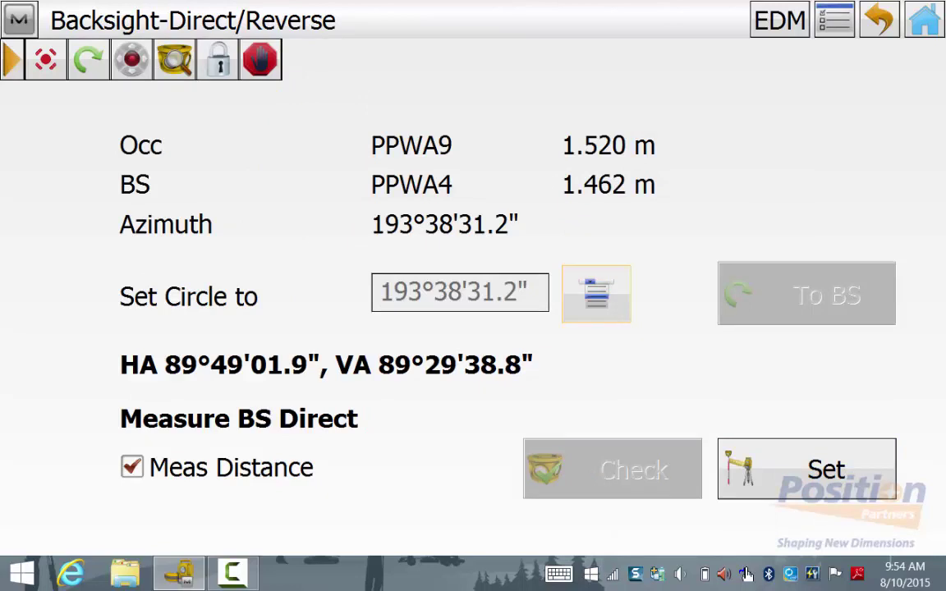
# - Review the measurement method, tolerances, target type and prism constants in the mode settings
pyautogui.click(832, 21)
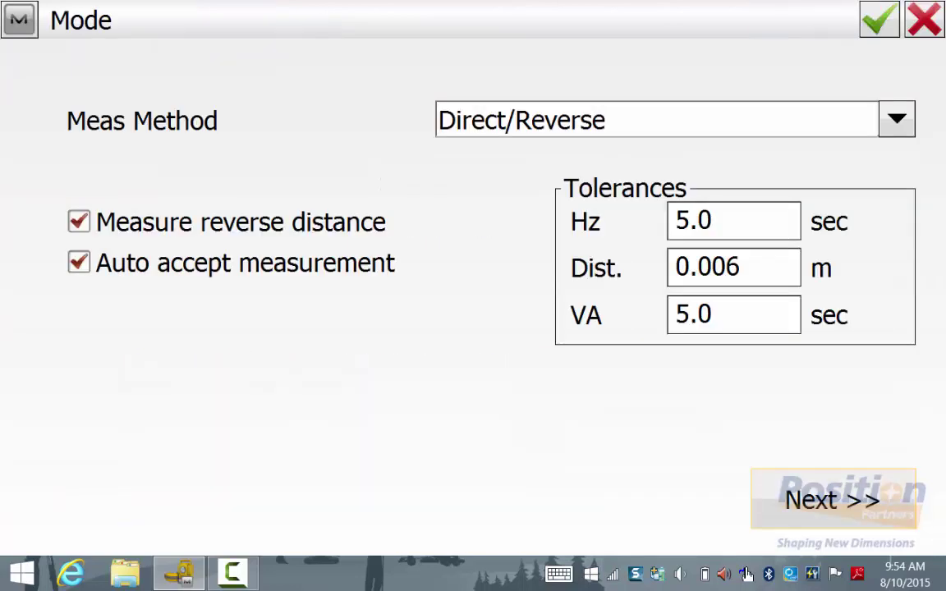
pyautogui.click(833, 499)
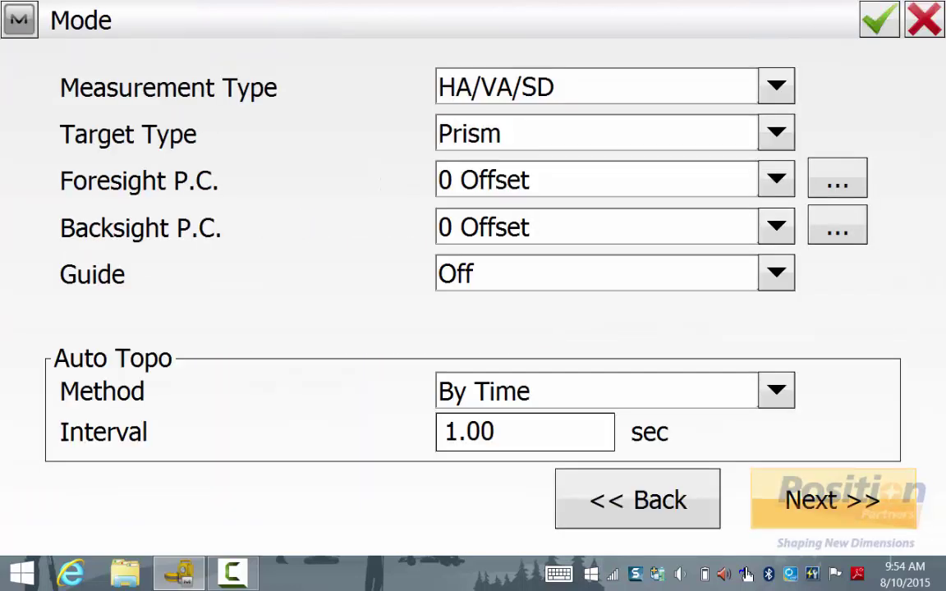
pyautogui.press('Return')
pyautogui.press('Return')
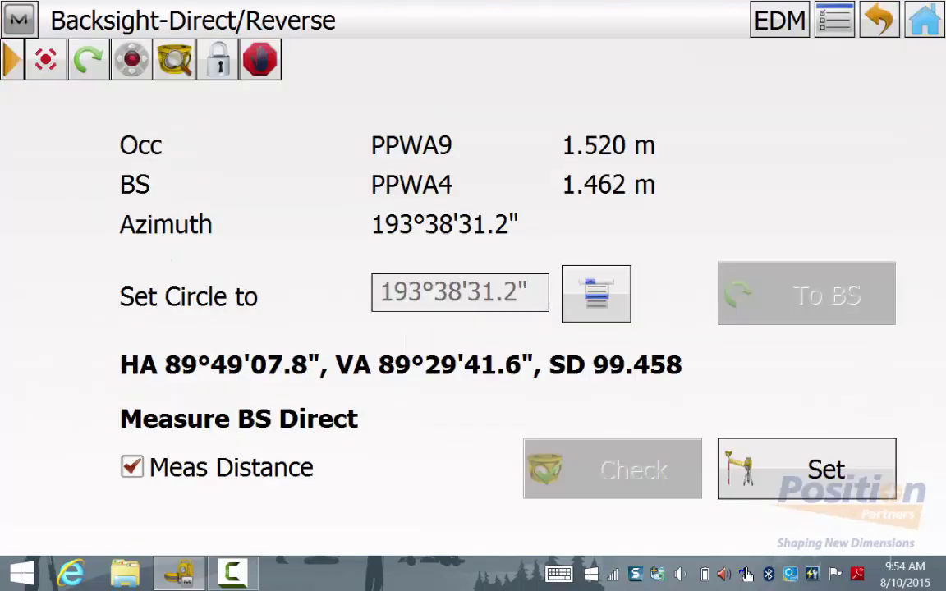
# - Measure the backsight to PPWA4 in direct and reverse, and review the residuals and the setup report
pyautogui.click(807, 470)
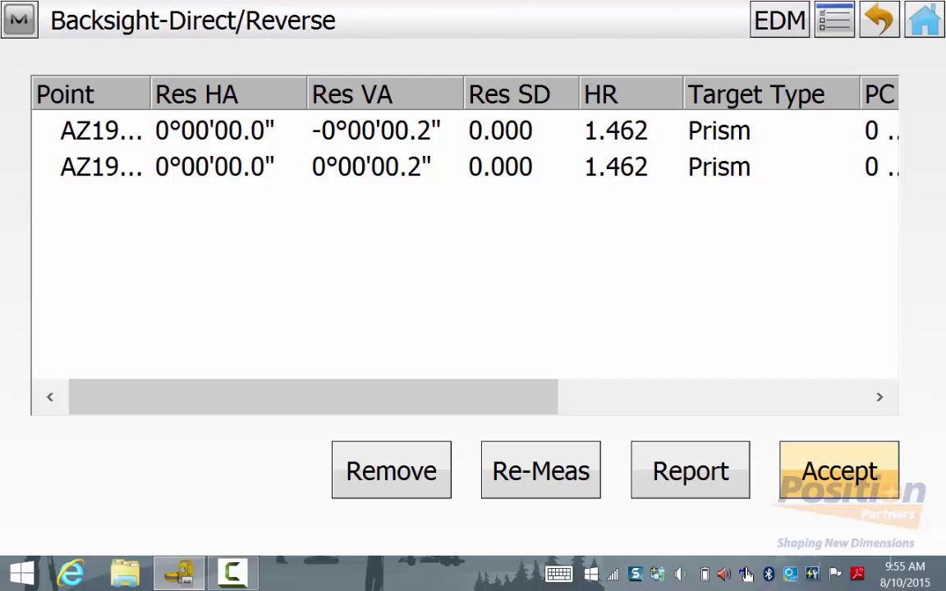
pyautogui.moveTo(313, 397)
pyautogui.mouseDown()
pyautogui.moveTo(617, 397)
pyautogui.moveTo(313, 397)
pyautogui.mouseUp()
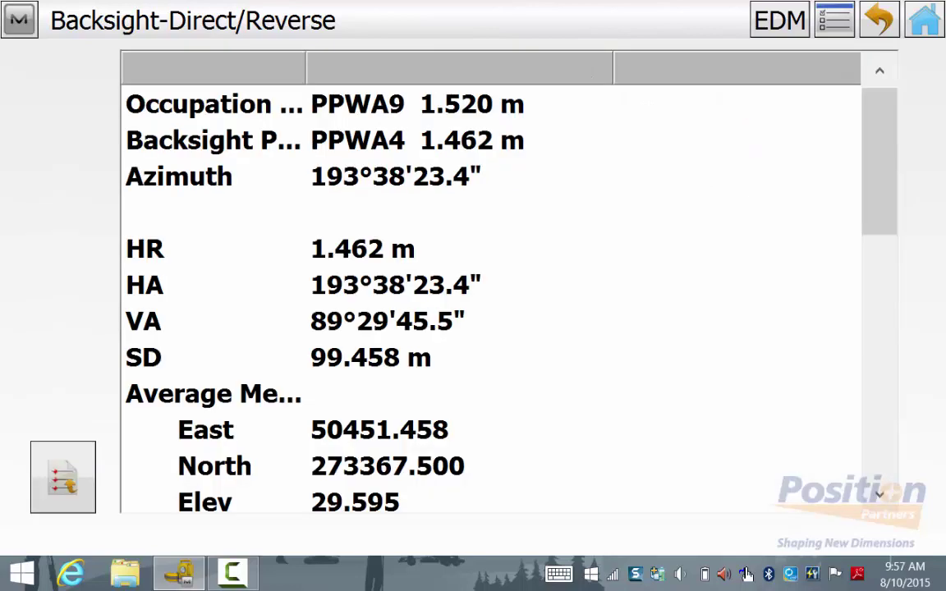
pyautogui.moveTo(884, 179); pyautogui.dragTo(884, 330)
pyautogui.scroll(-7, 491, 300)
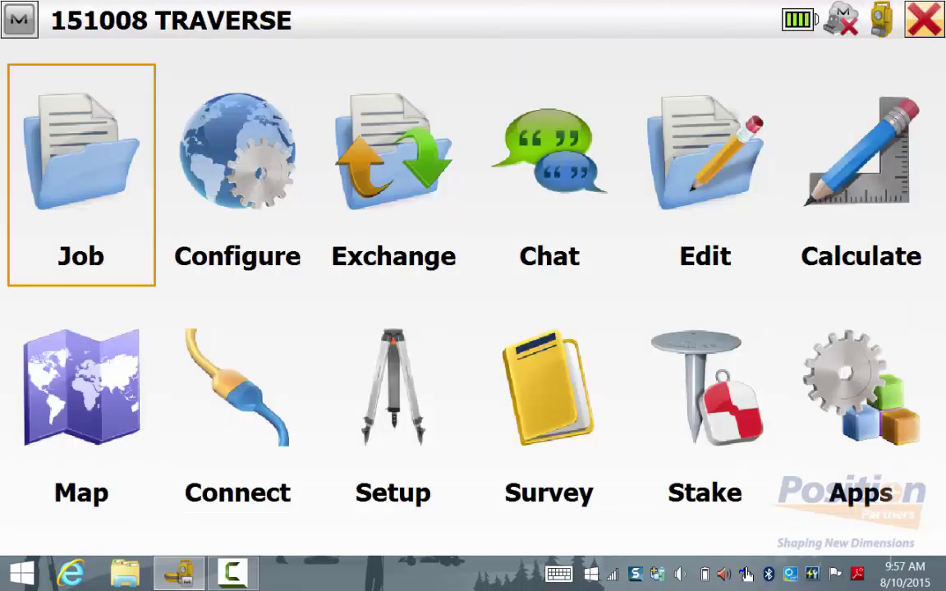
# - Start a topo survey, change the measurement from Sideshot to Traverse, and use the Normal view
pyautogui.click(550, 419)
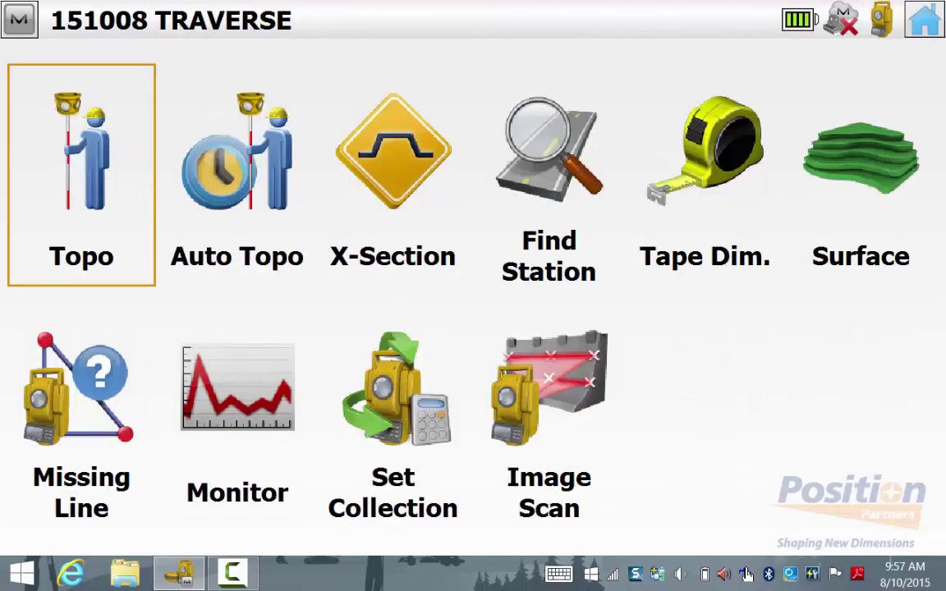
pyautogui.click(82, 175)
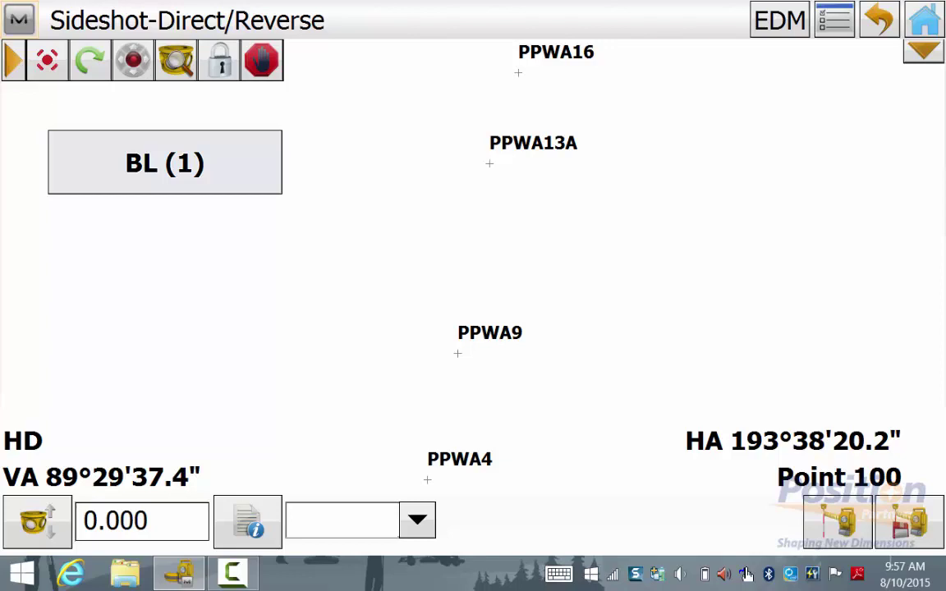
pyautogui.click(19, 18)
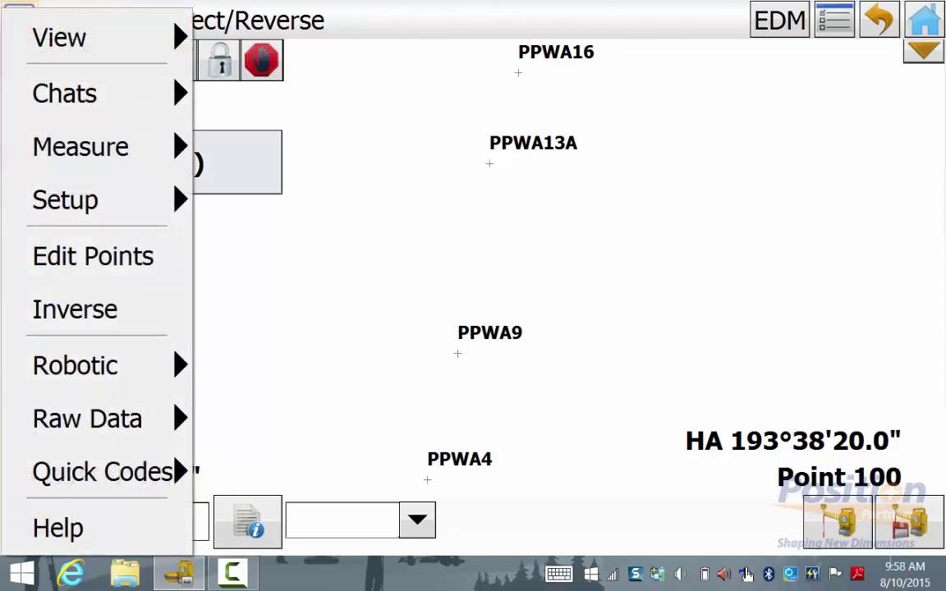
pyautogui.click(97, 148)
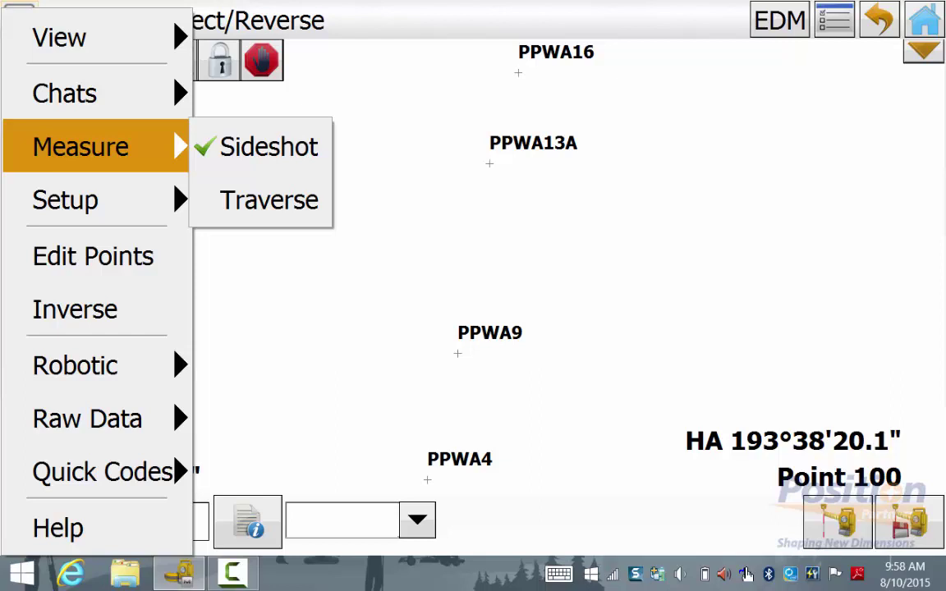
pyautogui.click(269, 200)
pyautogui.click(507, 20)
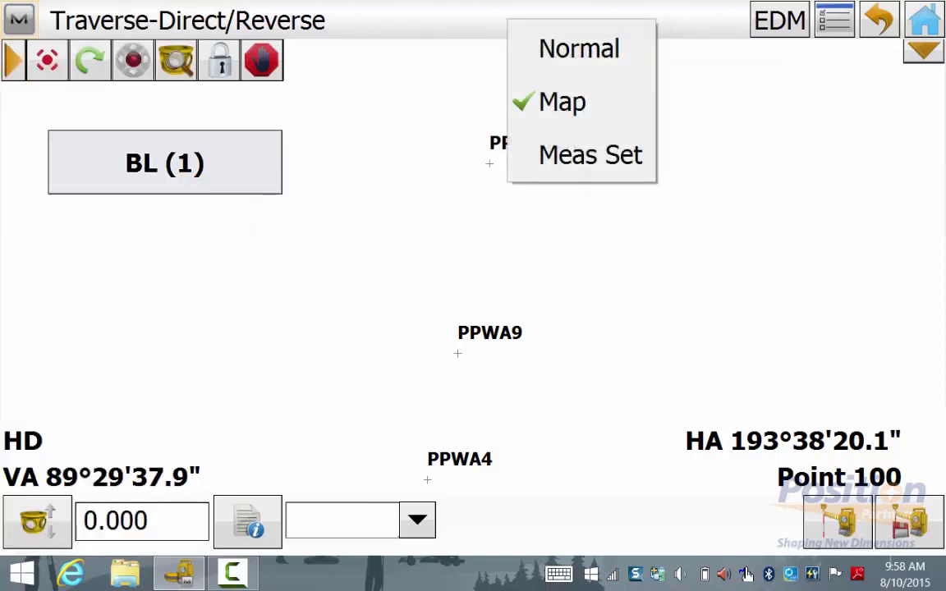
pyautogui.click(579, 49)
# - Name the foresight point PPWA15 and set its target height to 1.299 m
pyautogui.click(411, 142)
pyautogui.write('PPWA15')
pyautogui.press('Return')
pyautogui.click(410, 287)
pyautogui.write('1.299')
pyautogui.press('Return')
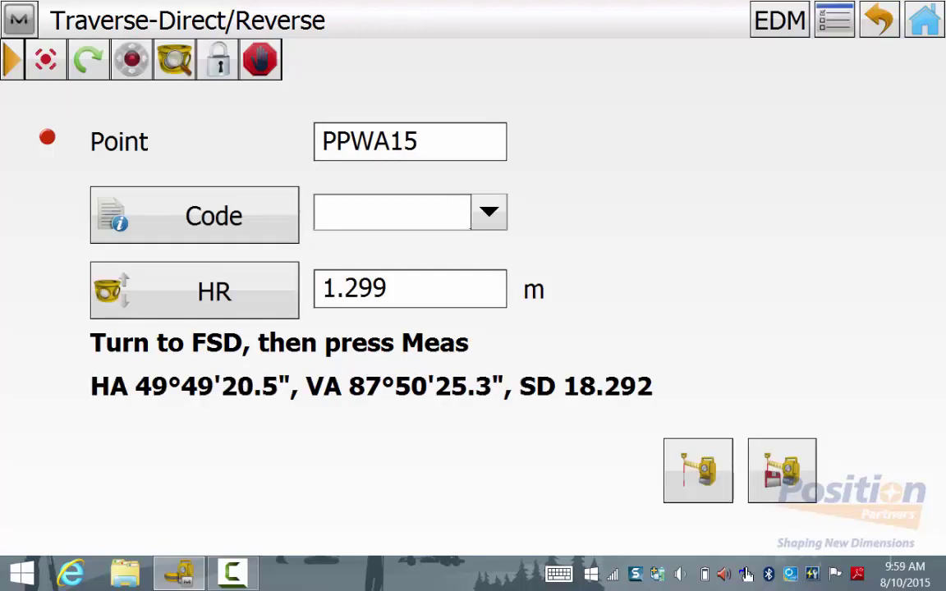
# - Measure the foresight to PPWA15, accept it despite exceeded tolerances, store the point and confirm moving the instrument
pyautogui.click(782, 471)
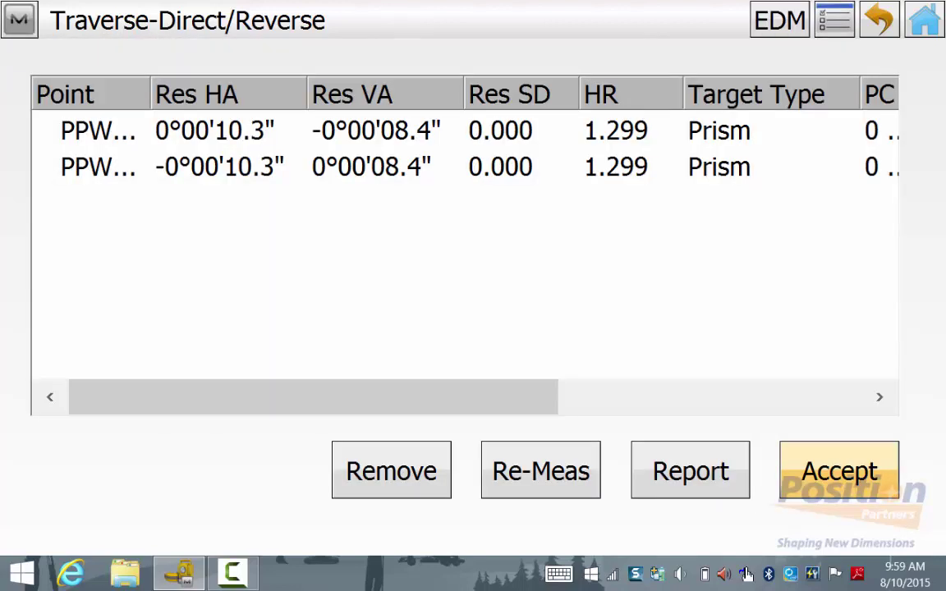
pyautogui.click(313, 398)
pyautogui.click(840, 471)
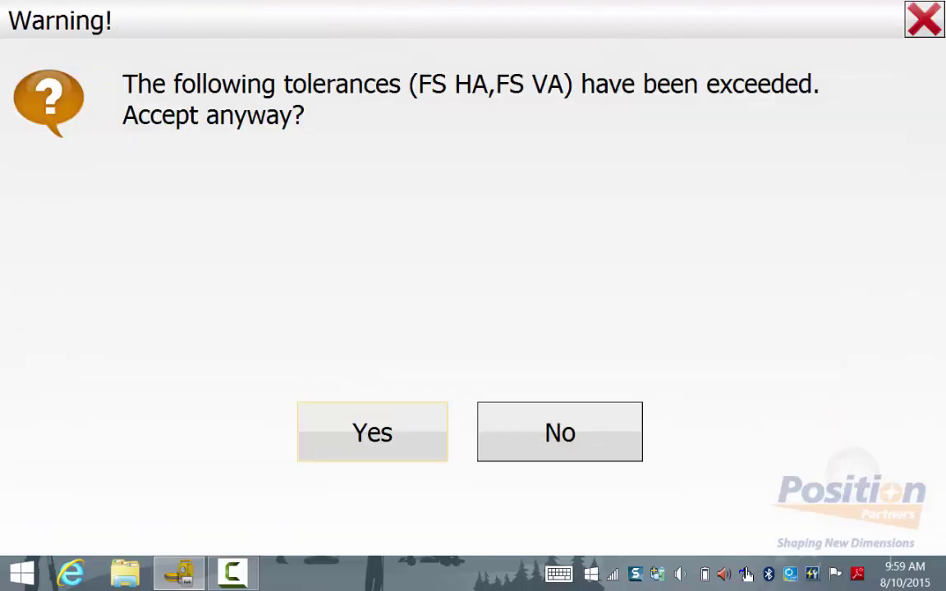
pyautogui.press('Return')
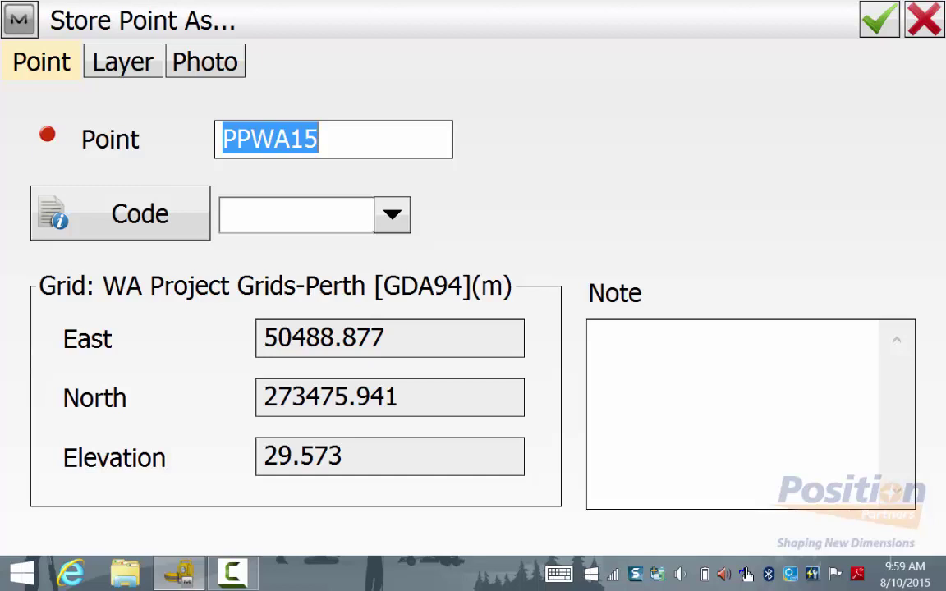
pyautogui.press('Return')
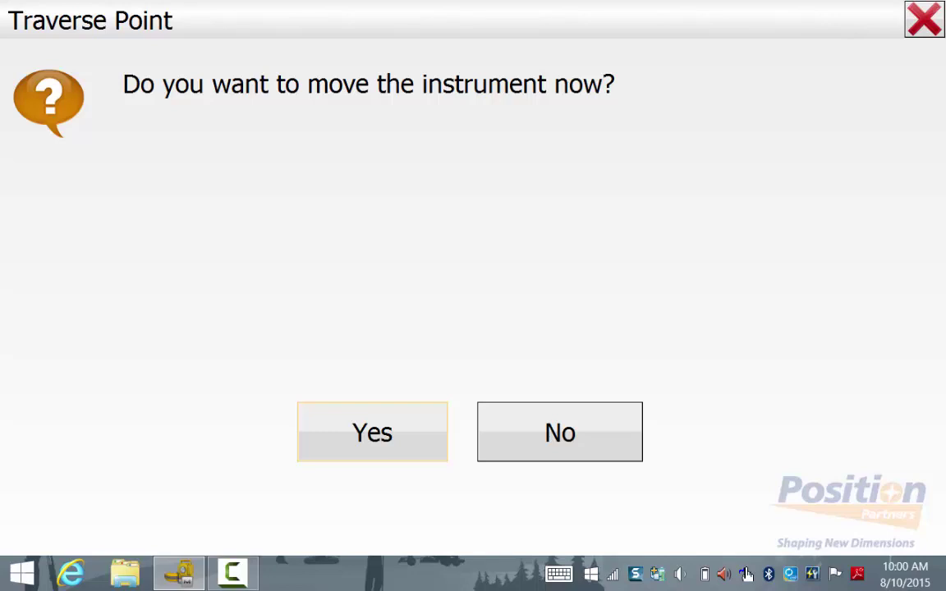
pyautogui.click(373, 433)
# - Decline moving the instrument, and change the measurement from Traverse to Sideshot in the Map view
pyautogui.click(561, 432)
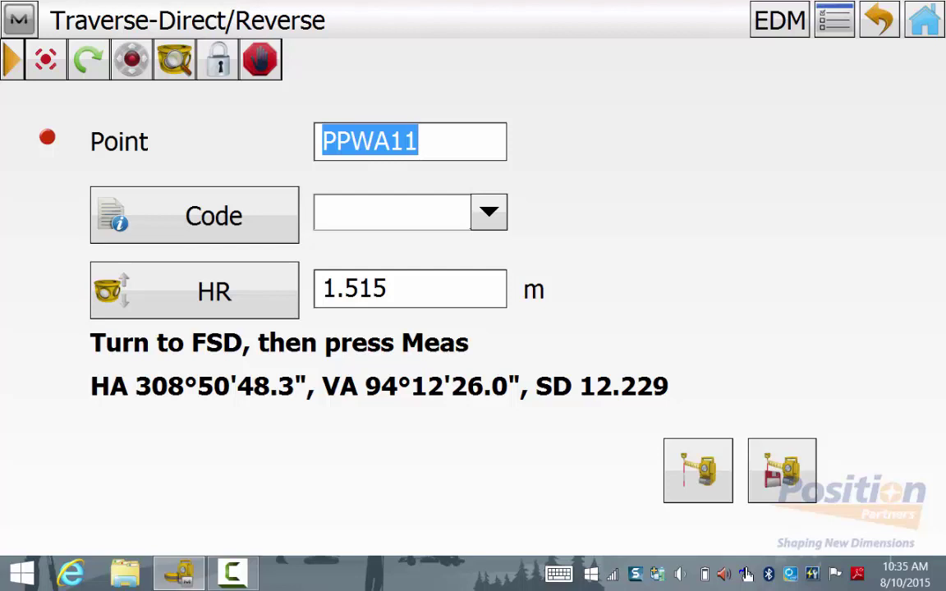
pyautogui.click(19, 18)
pyautogui.click(80, 147)
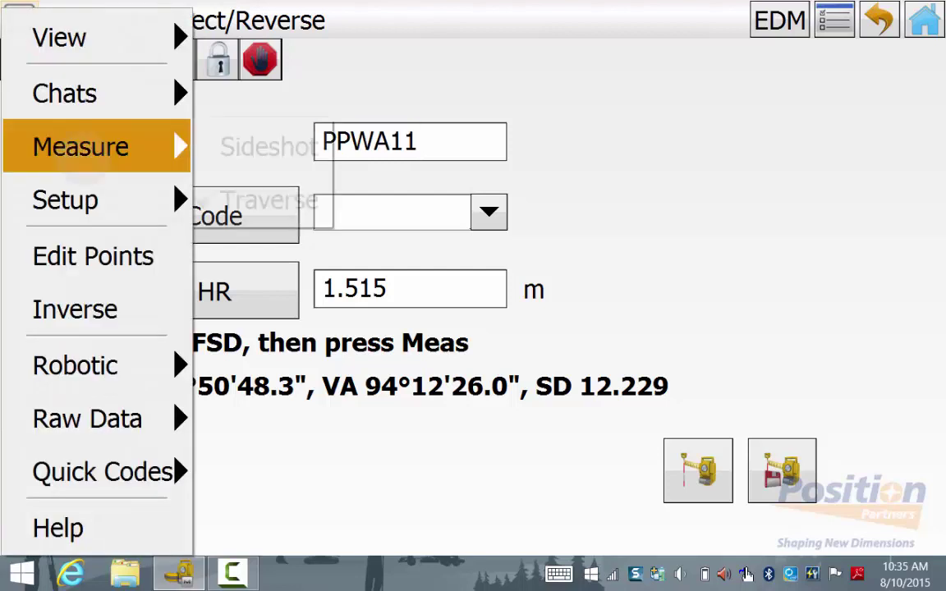
pyautogui.click(270, 146)
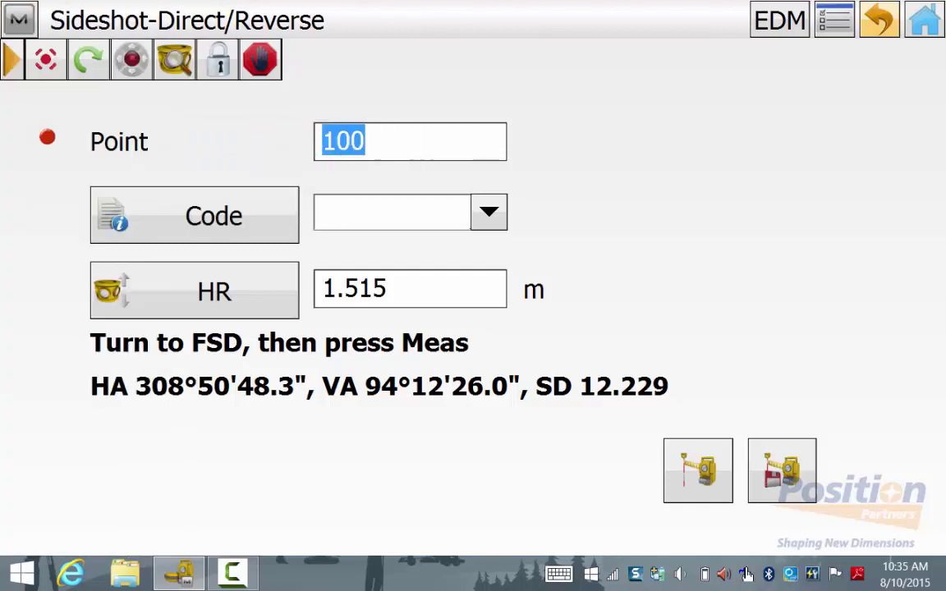
pyautogui.click(441, 19)
pyautogui.click(492, 99)
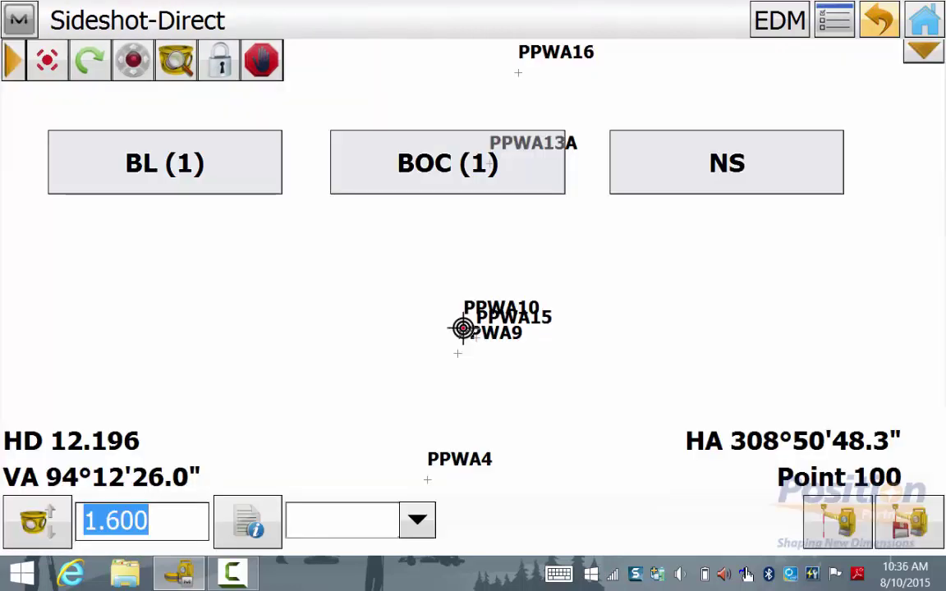
# - Set both the foresight and backsight prism constants to ATP1 360 in the mode settings
pyautogui.click(835, 19)
pyautogui.click(834, 499)
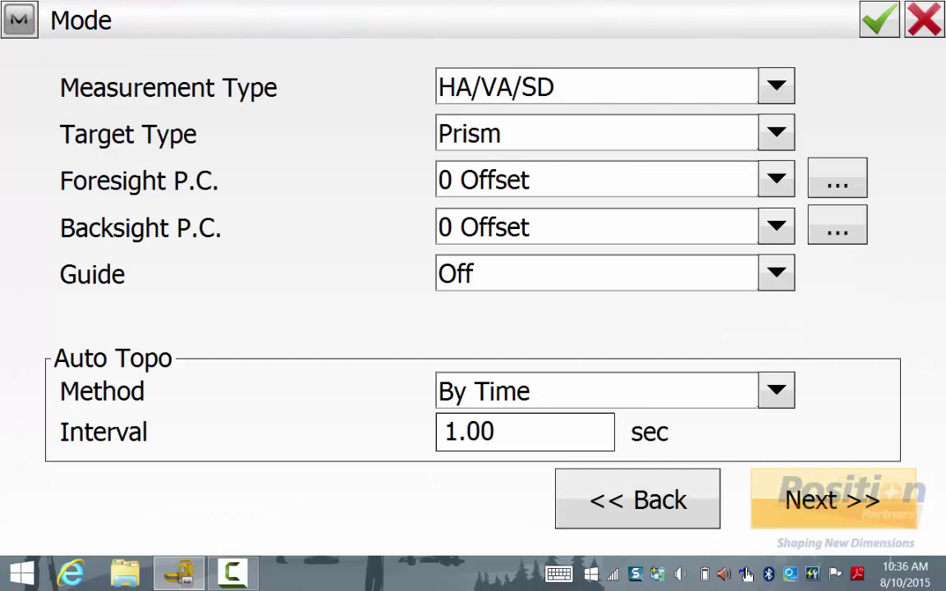
pyautogui.click(776, 179)
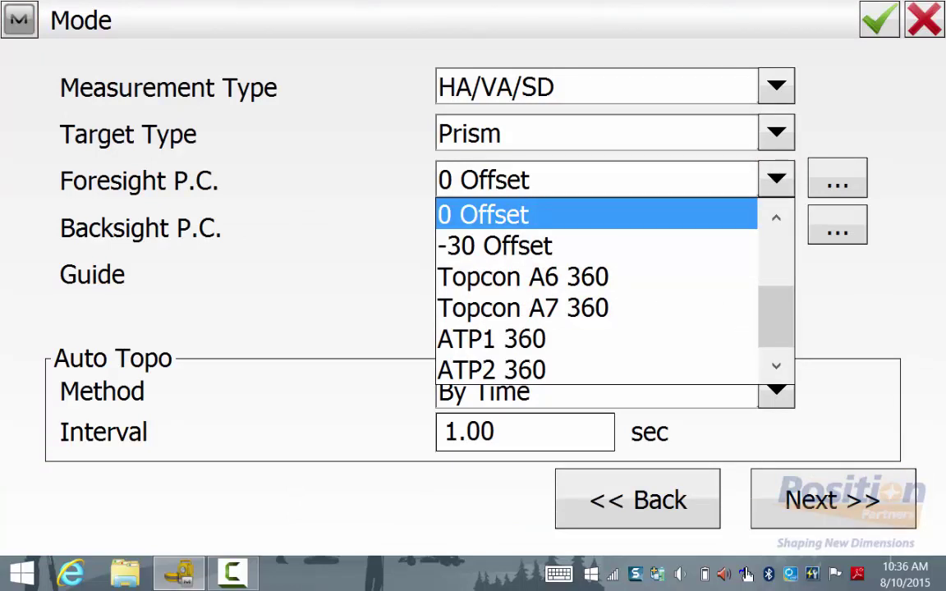
pyautogui.click(492, 339)
pyautogui.click(777, 227)
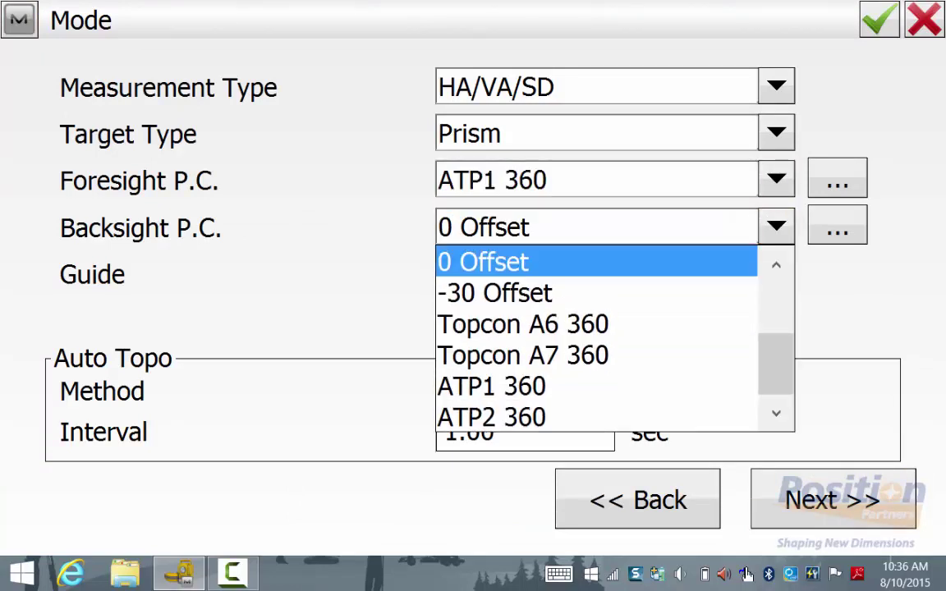
pyautogui.click(491, 386)
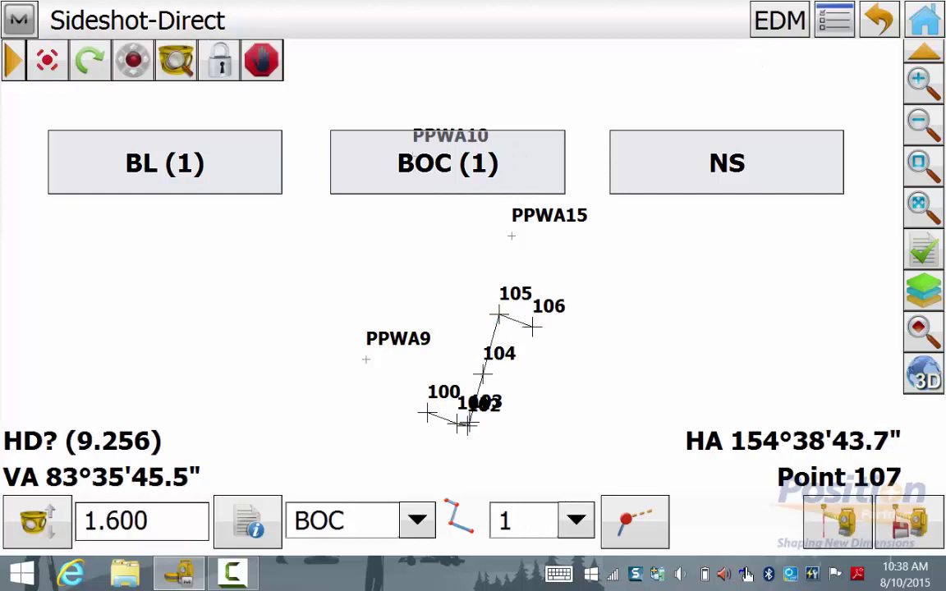
# - Record sideshots along line 1 with the BL quick code, and spot shots with the NS quick code
pyautogui.click(164, 162)
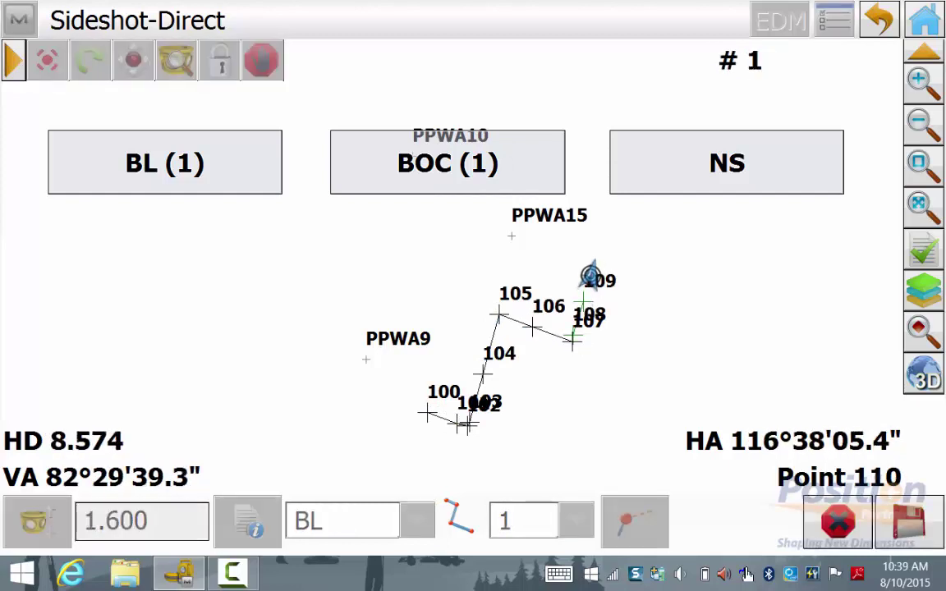
pyautogui.click(726, 162)
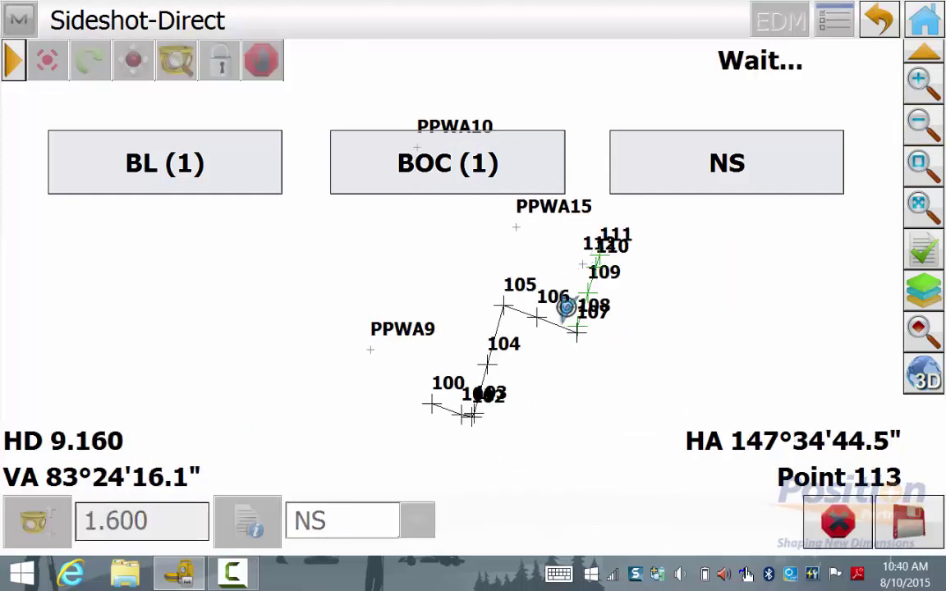
# - Set up a backsight from occupation point PPWA13A with HI 1.443 m to PPWA12 with a fixed height of 1.405 m
pyautogui.click(925, 83)
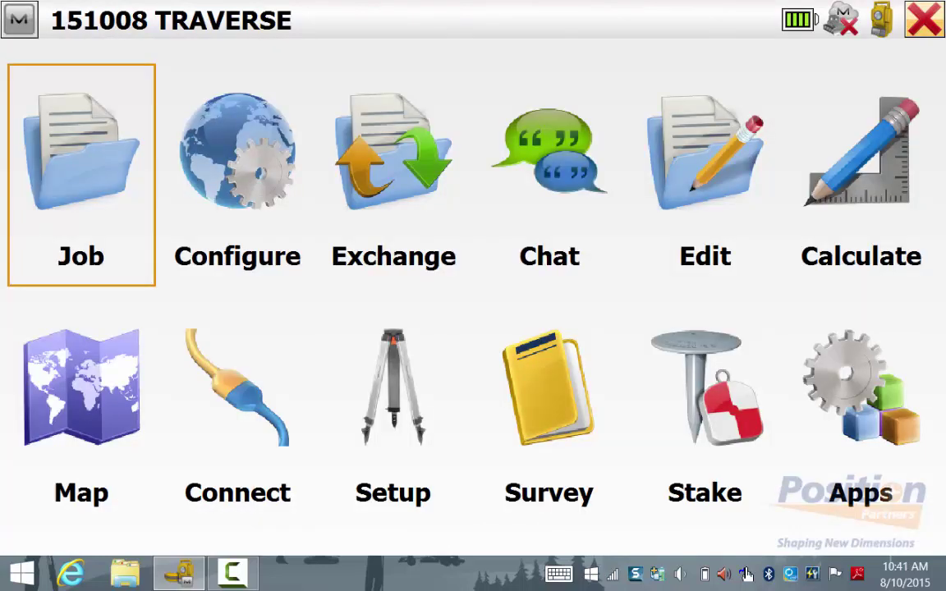
pyautogui.click(394, 403)
pyautogui.click(82, 175)
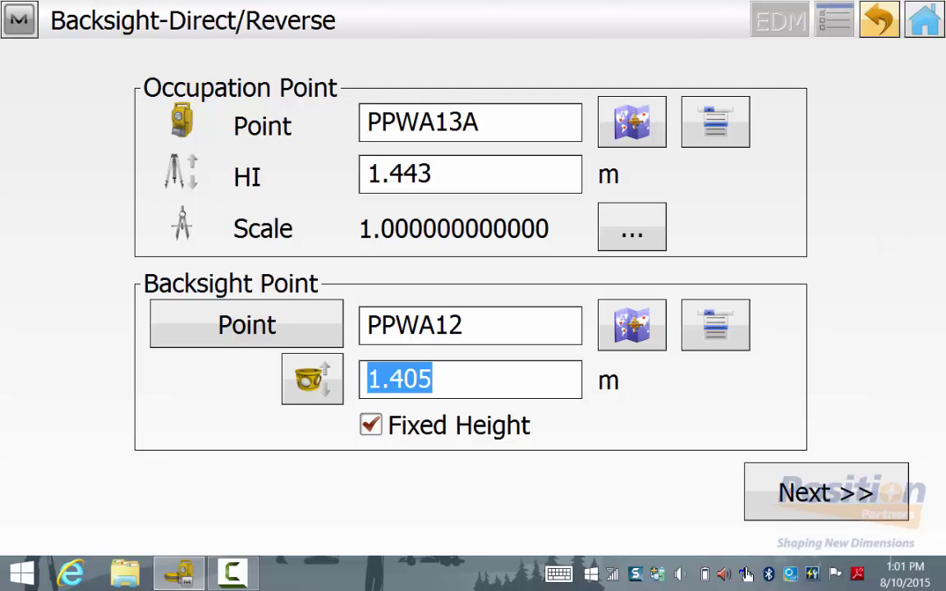
pyautogui.press('Return')
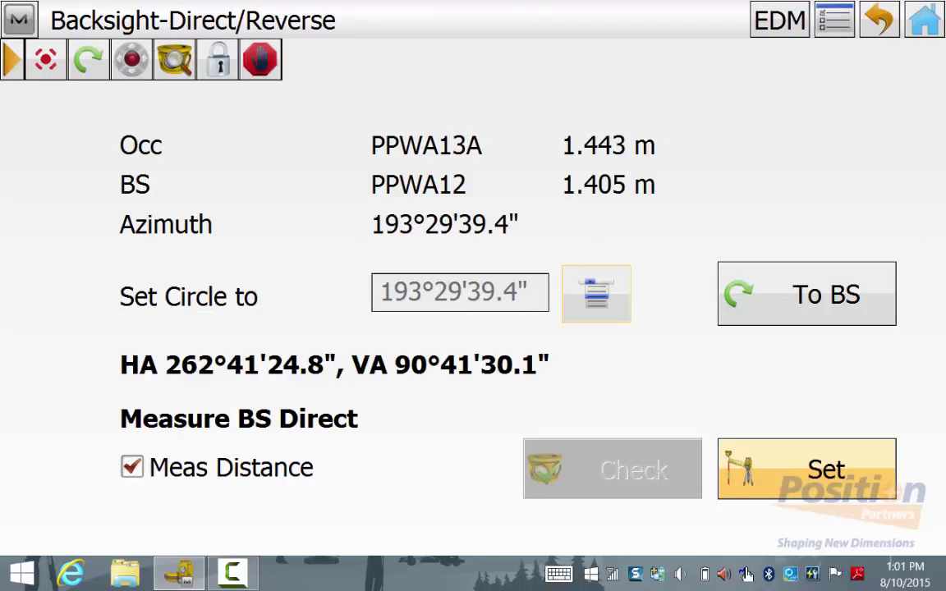
# - Check the Direct/Reverse method, tolerances and EDM modes in the backsight's measurement mode settings
pyautogui.click(835, 20)
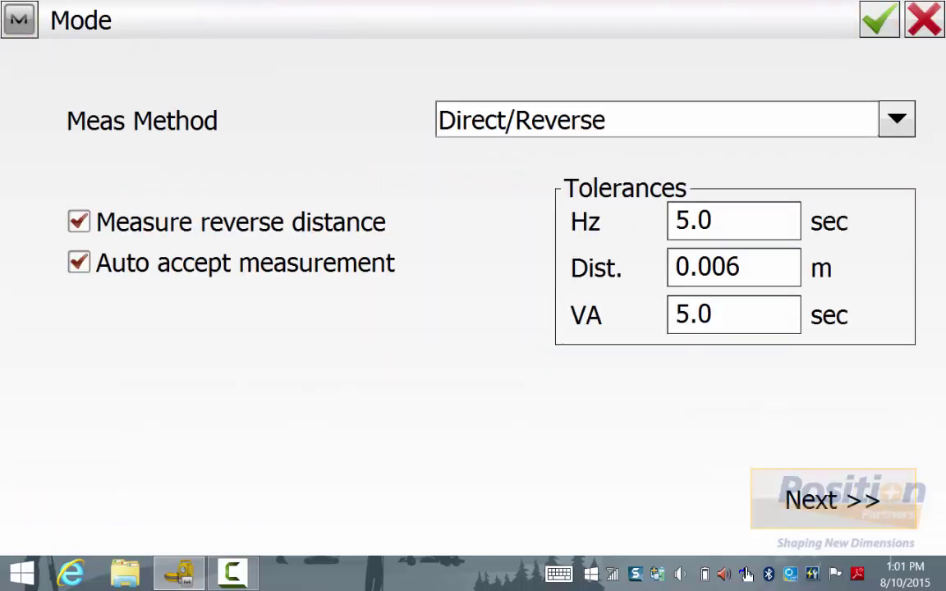
pyautogui.click(834, 499)
pyautogui.click(833, 499)
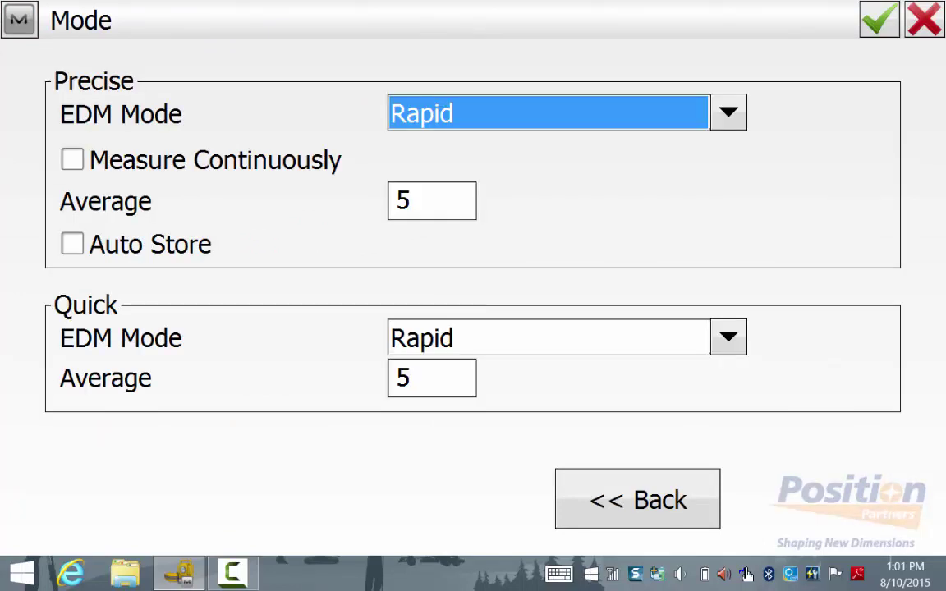
pyautogui.press('Return')
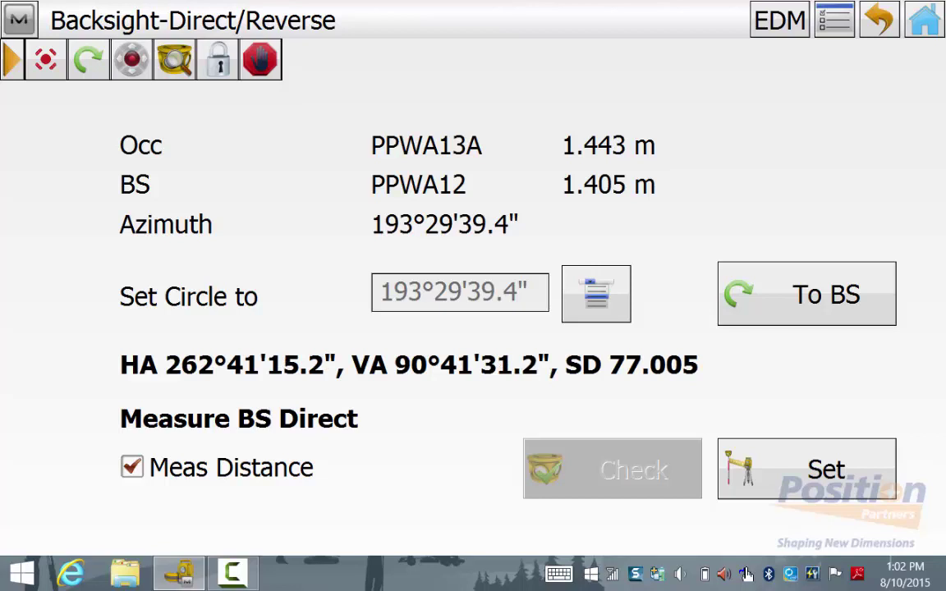
# - Measure the backsight to PPWA12 in direct and reverse, and review its report down to the error values
pyautogui.click(806, 469)
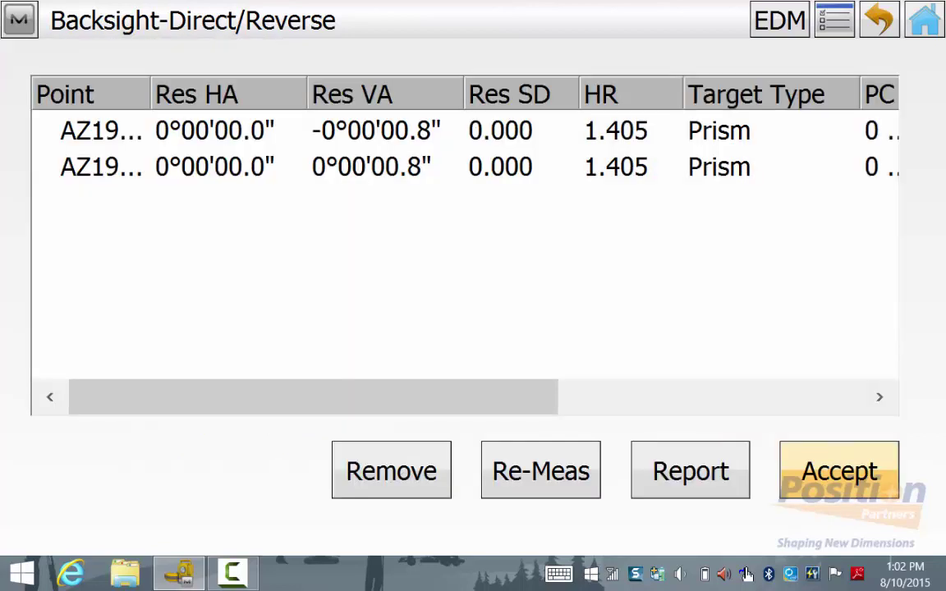
pyautogui.click(691, 471)
pyautogui.scroll(-15, 491, 296)
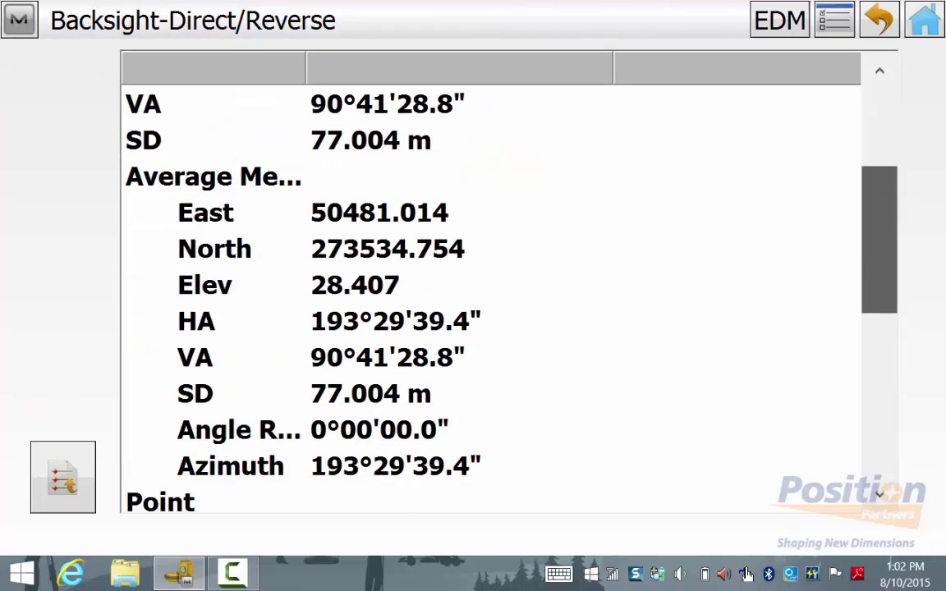
pyautogui.scroll(-2, 490, 296)
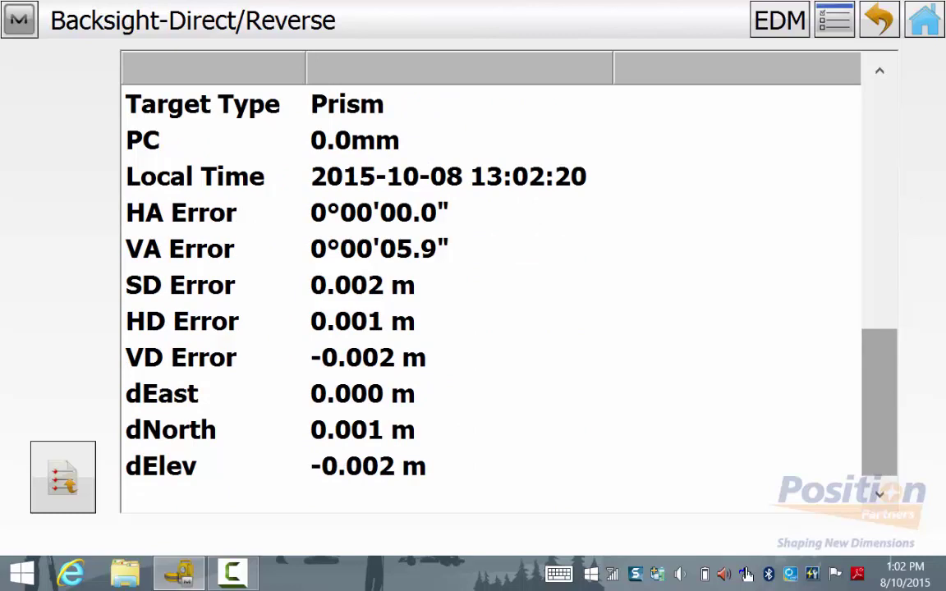
# - Start a topo measurement in Direct/Reverse mode and check its Sideshot/Traverse measurement type
pyautogui.click(925, 20)
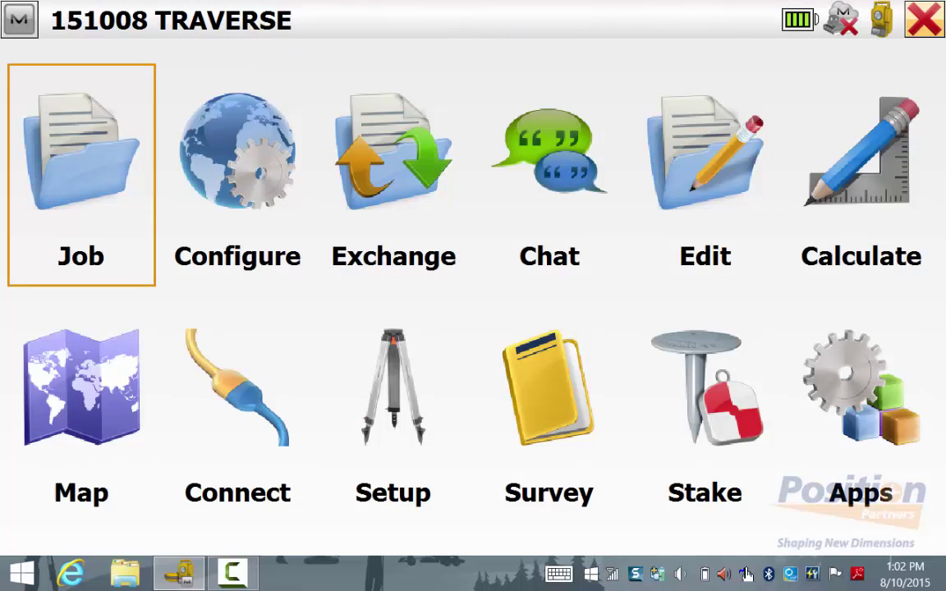
pyautogui.click(549, 410)
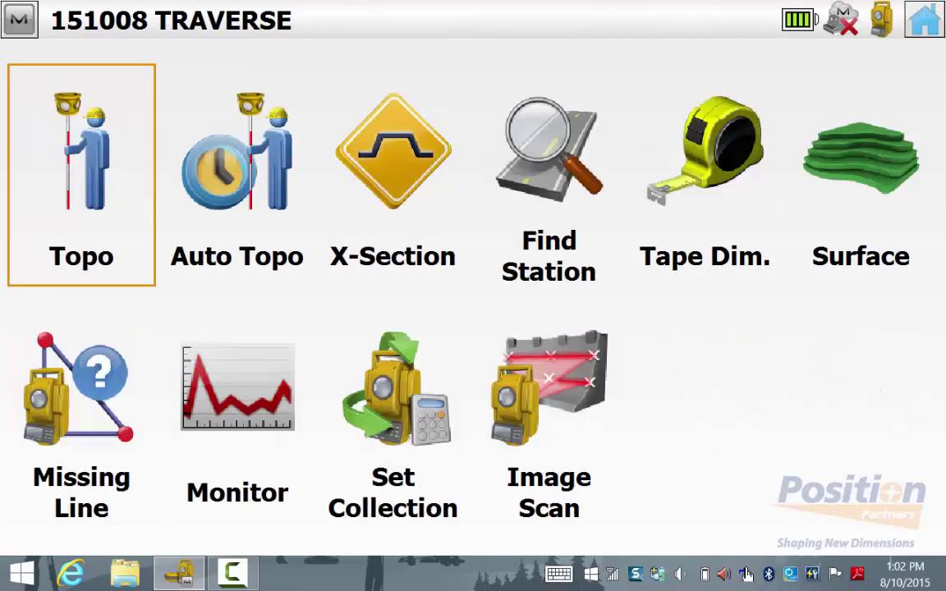
pyautogui.click(81, 175)
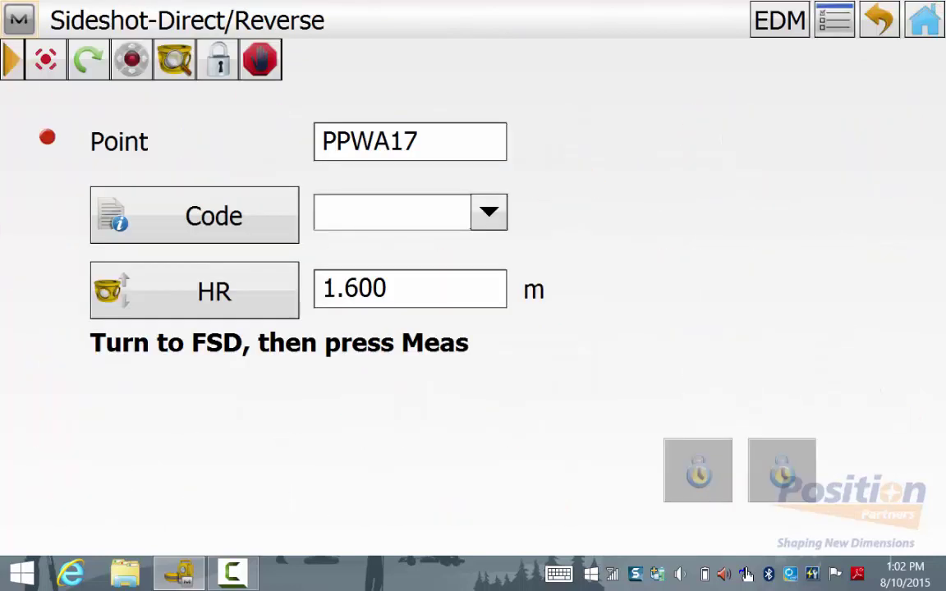
pyautogui.click(18, 19)
pyautogui.click(84, 145)
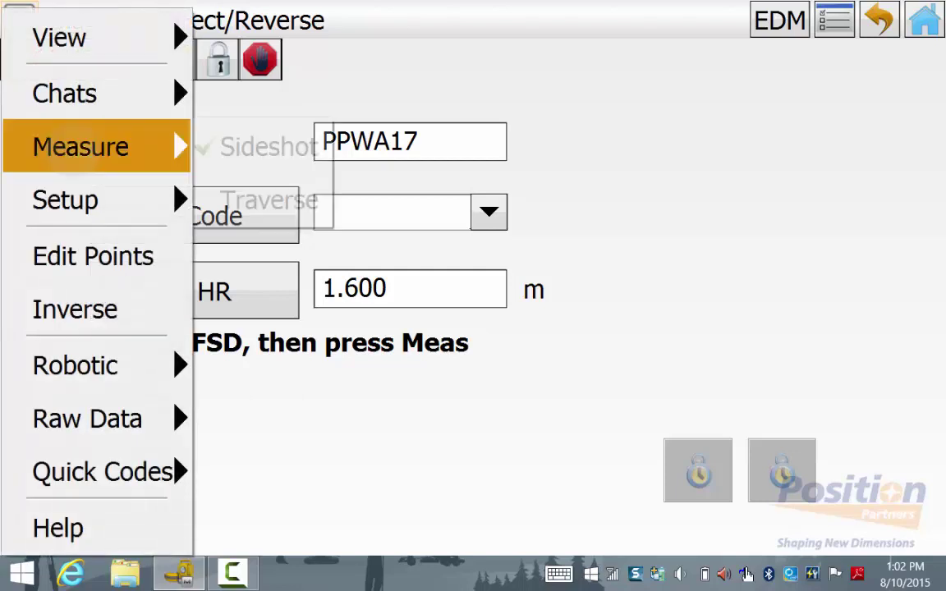
pyautogui.click(268, 199)
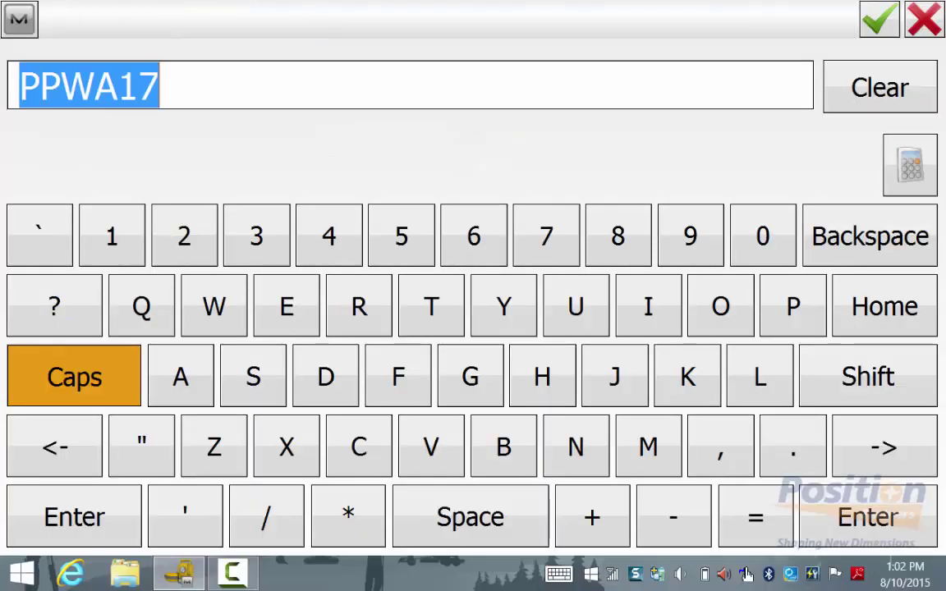
# - Name the sideshot point PPWA16 and set its target height to 1.391 m
pyautogui.click(870, 236)
pyautogui.click(474, 237)
pyautogui.click(879, 19)
pyautogui.click(429, 293)
pyautogui.click(112, 237)
pyautogui.click(794, 449)
pyautogui.click(257, 236)
pyautogui.click(691, 236)
pyautogui.click(112, 237)
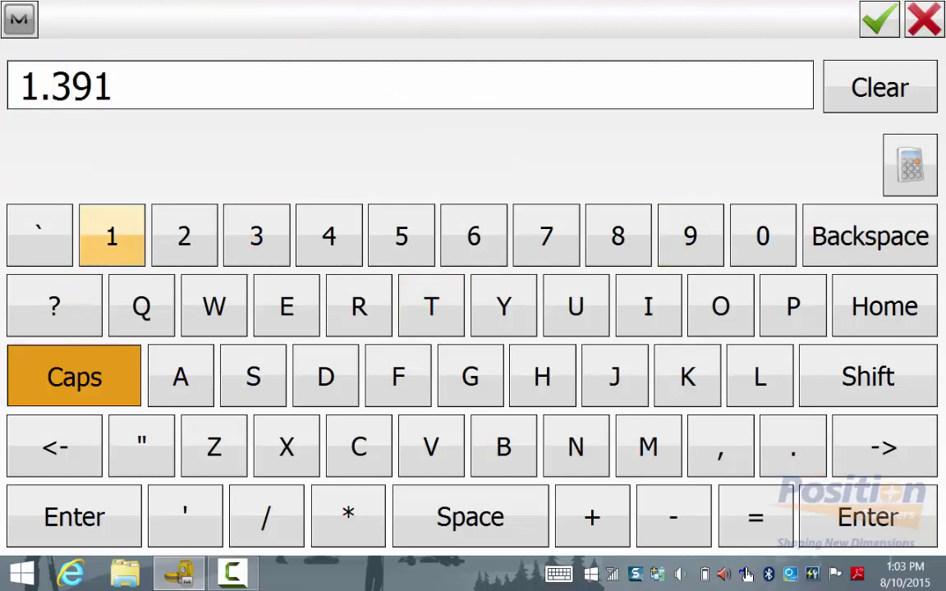
pyautogui.click(880, 19)
# - Measure PPWA16 in direct and reverse, accept the measurement, and store it as a check point
pyautogui.click(782, 471)
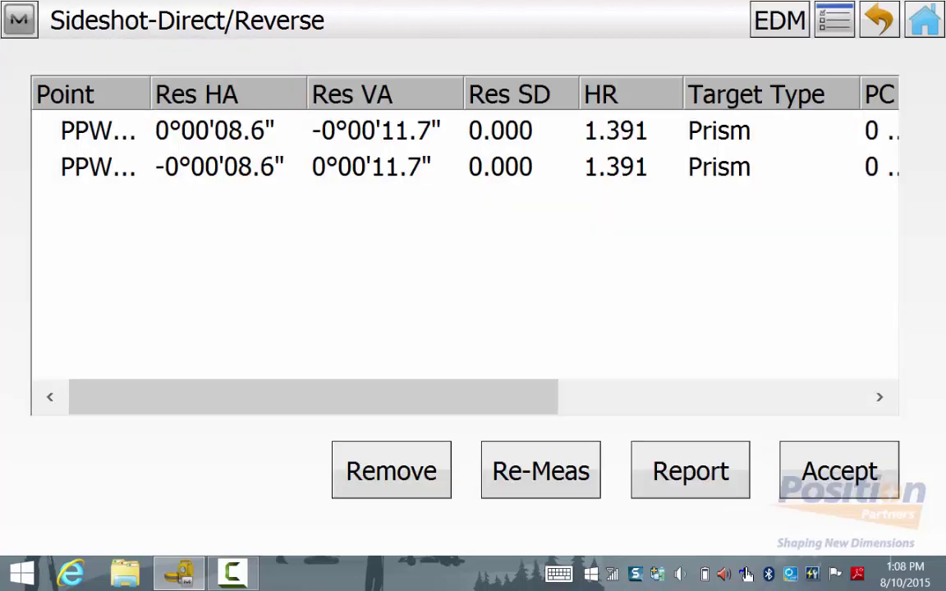
pyautogui.click(840, 471)
pyautogui.click(372, 432)
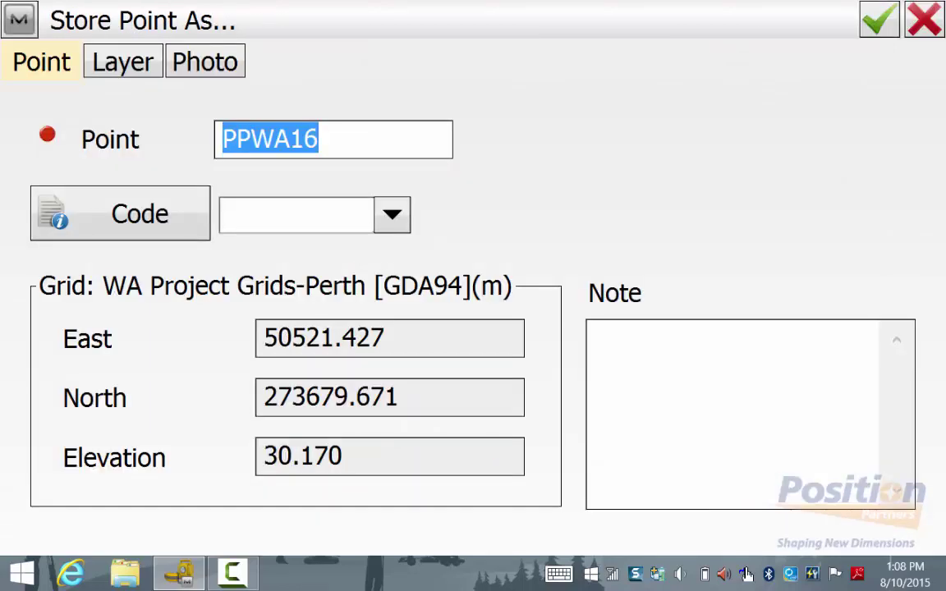
pyautogui.press('Return')
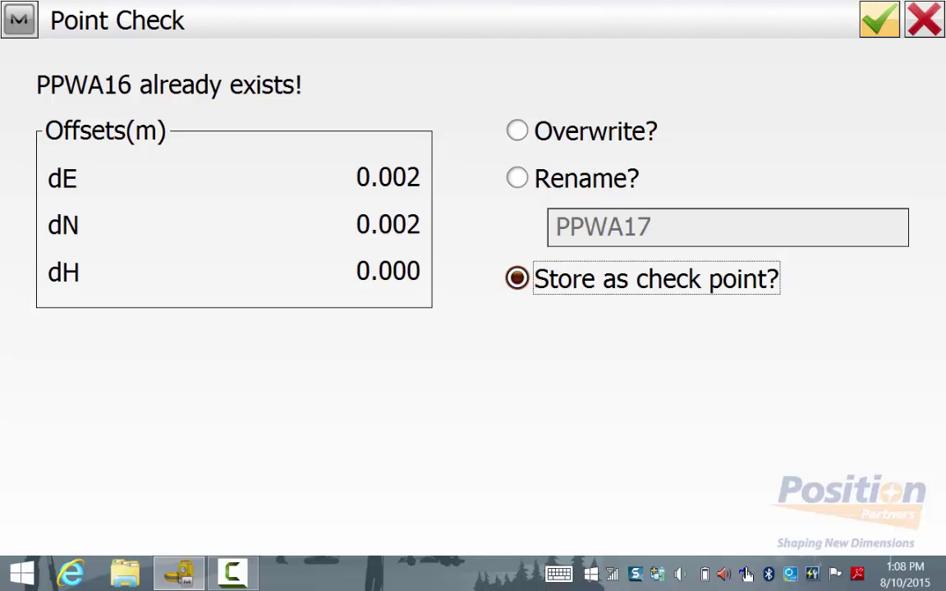
pyautogui.press('Return')
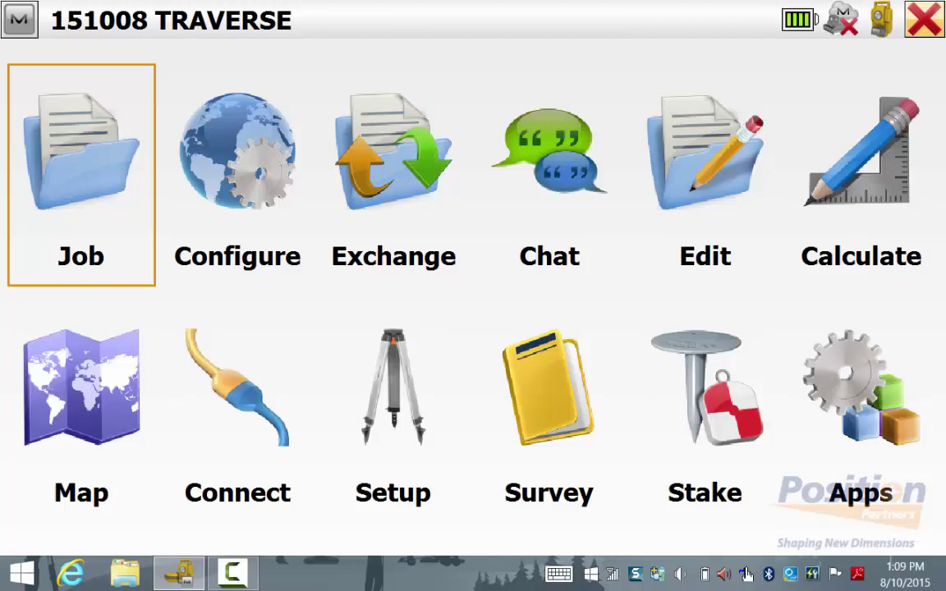
# - Start a traverse closure calculation with PPWA9 as the start point
pyautogui.click(861, 176)
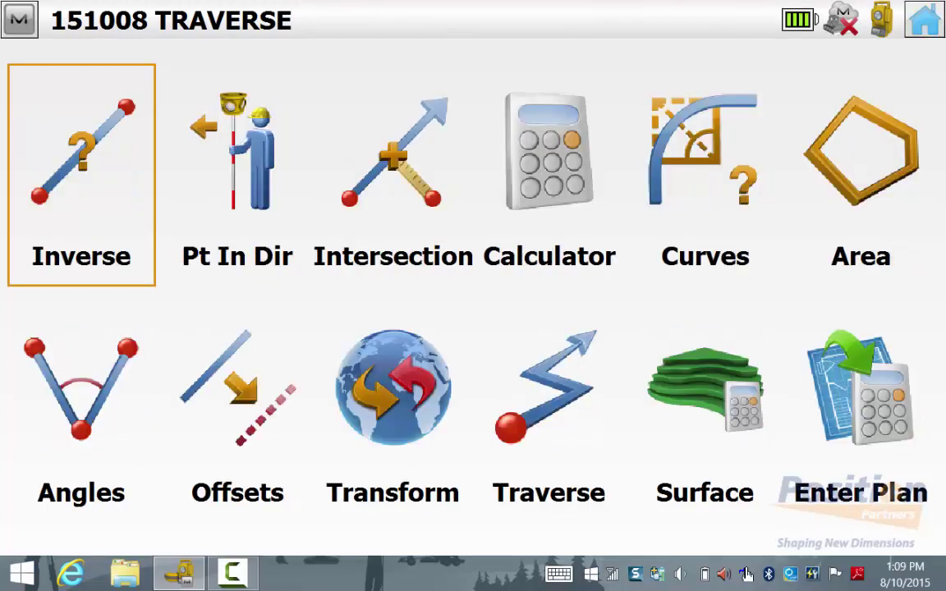
pyautogui.click(548, 411)
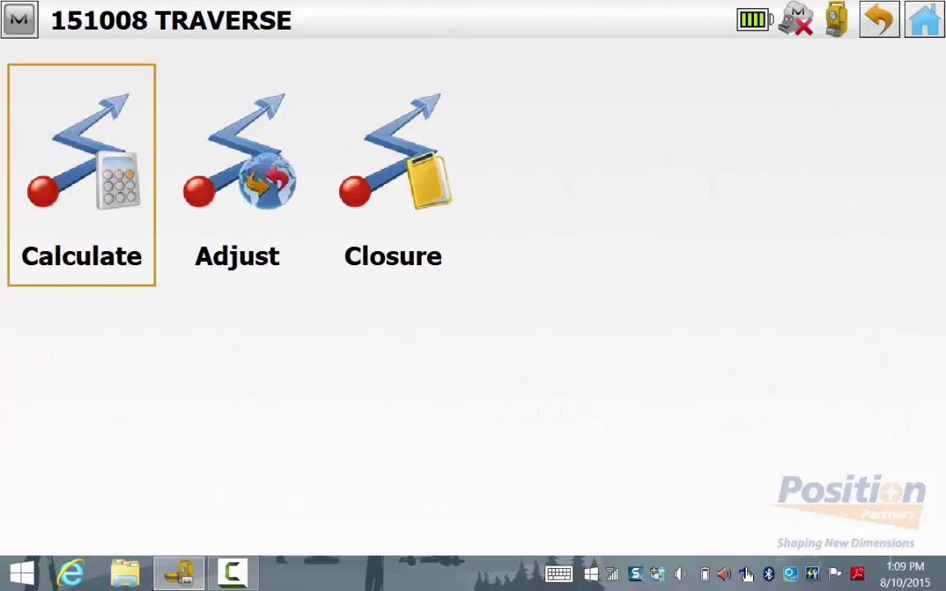
pyautogui.click(393, 176)
pyautogui.click(779, 88)
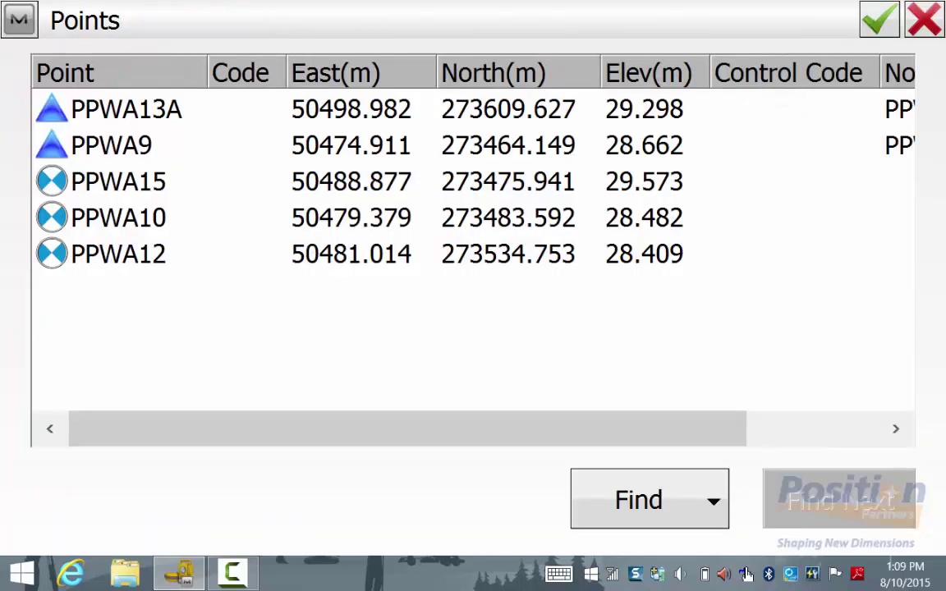
pyautogui.click(127, 109)
pyautogui.click(608, 146)
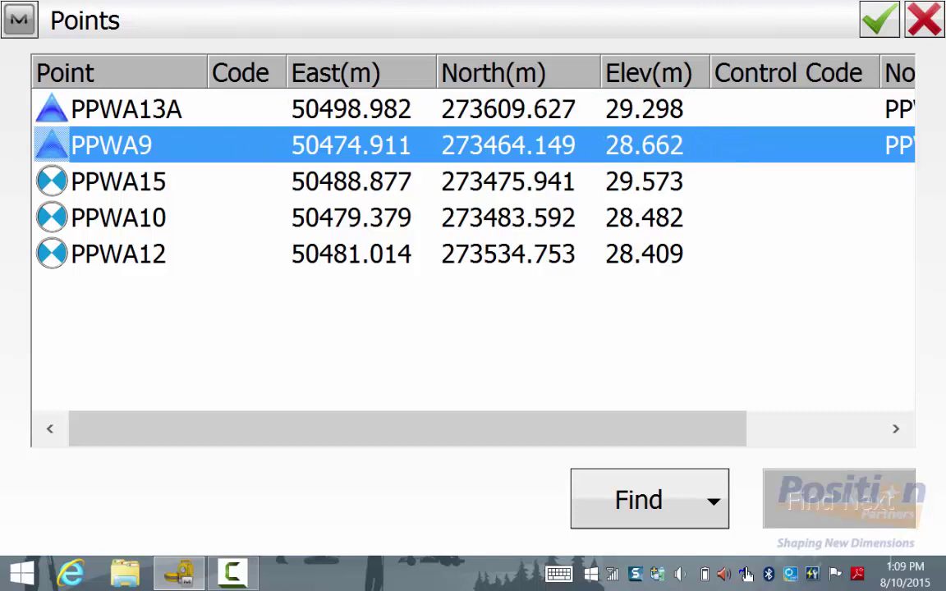
pyautogui.click(880, 20)
# - Choose PPWA16 as the traverse's end point and calculate the misclosure report
pyautogui.click(776, 157)
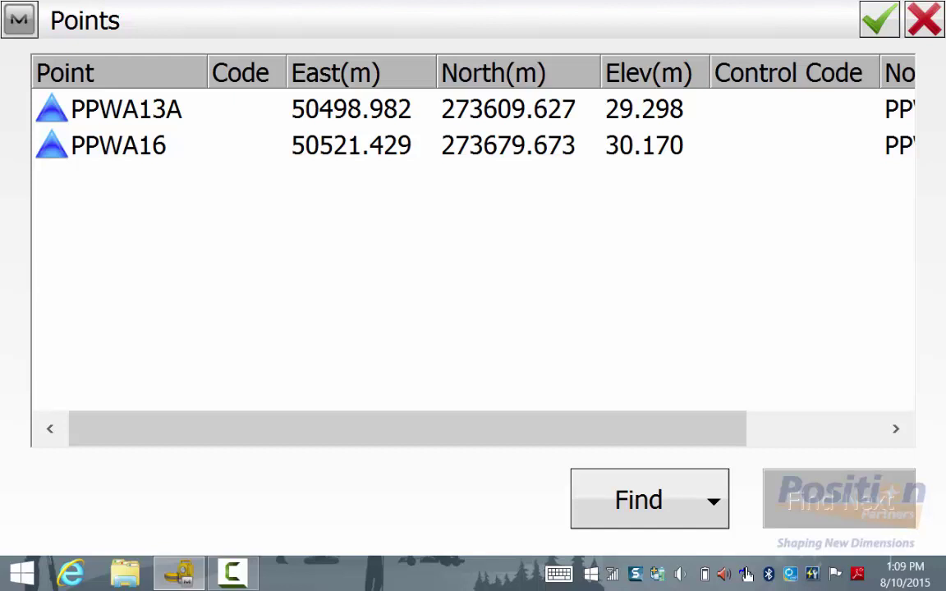
pyautogui.click(659, 151)
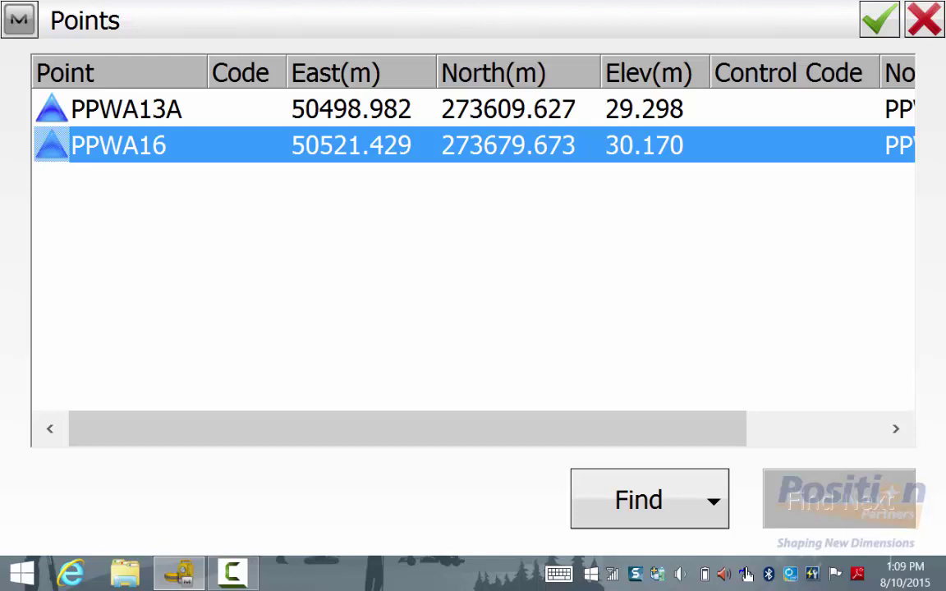
pyautogui.click(880, 21)
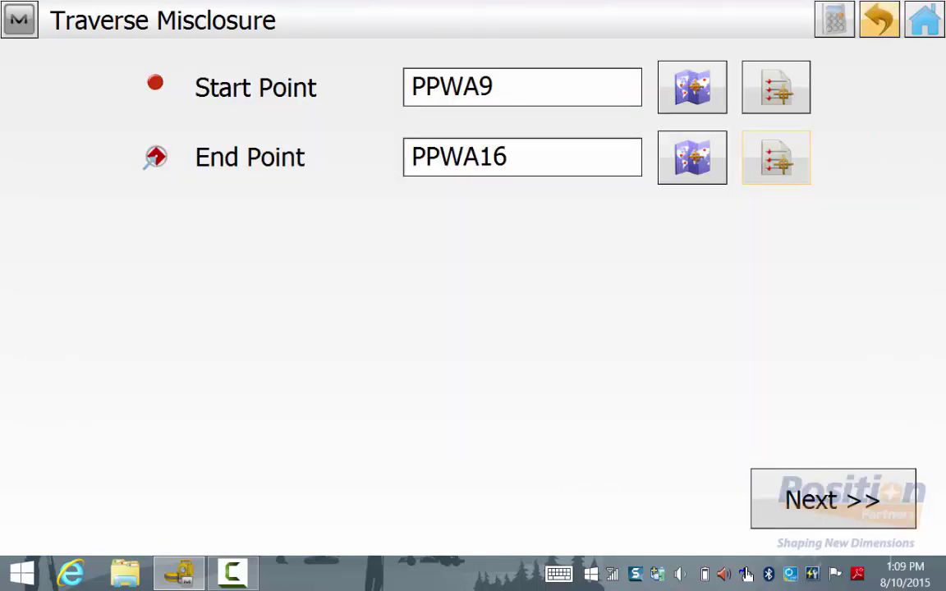
pyautogui.click(833, 499)
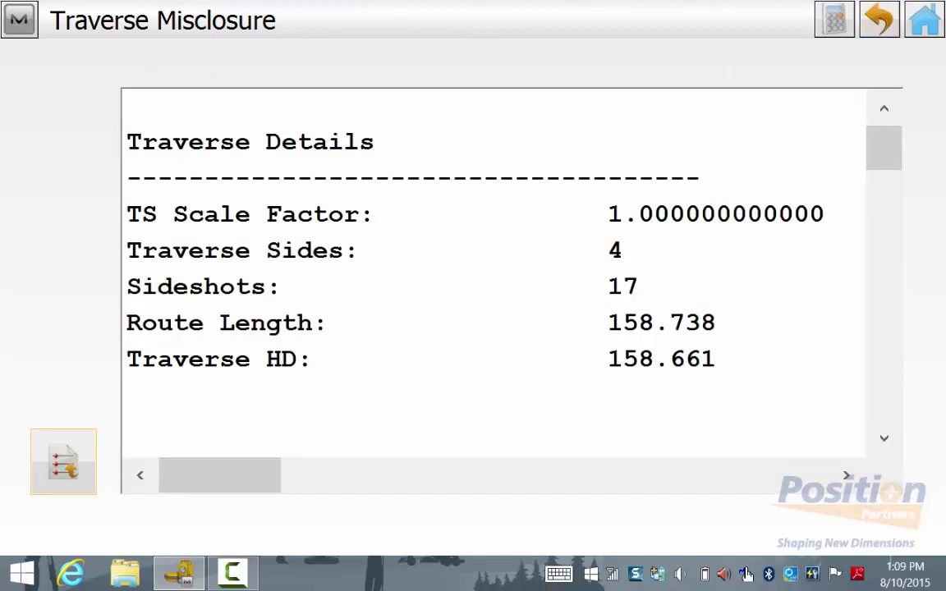
# - Review the misclosure report, covering the reduced traverse data, observation list, closing measurements and misclosure results
pyautogui.moveTo(885, 148); pyautogui.dragTo(885, 188)
pyautogui.moveTo(219, 476); pyautogui.dragTo(361, 476)
pyautogui.hscroll(-6, 493, 271)
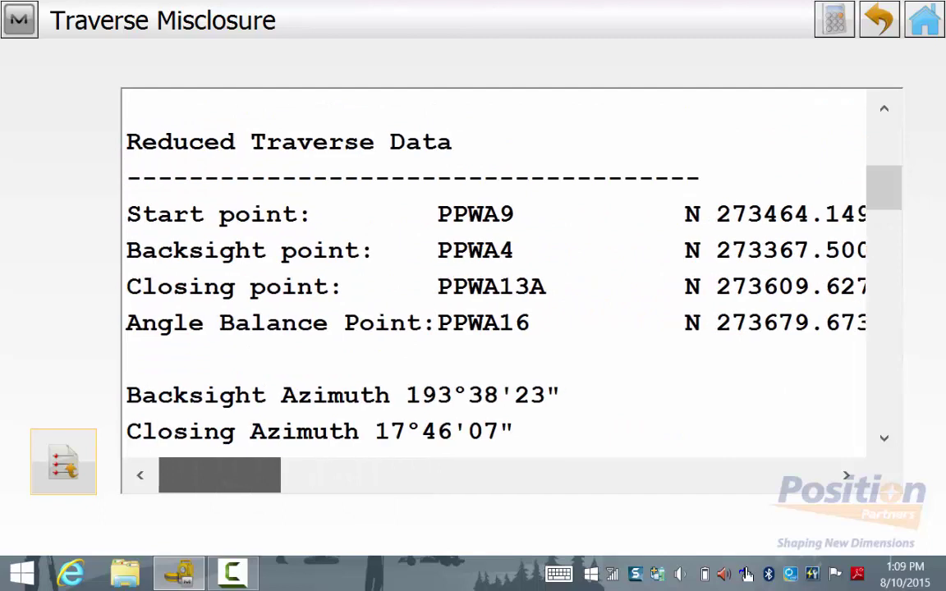
pyautogui.scroll(-2, 493, 271)
pyautogui.scroll(-4, 493, 271)
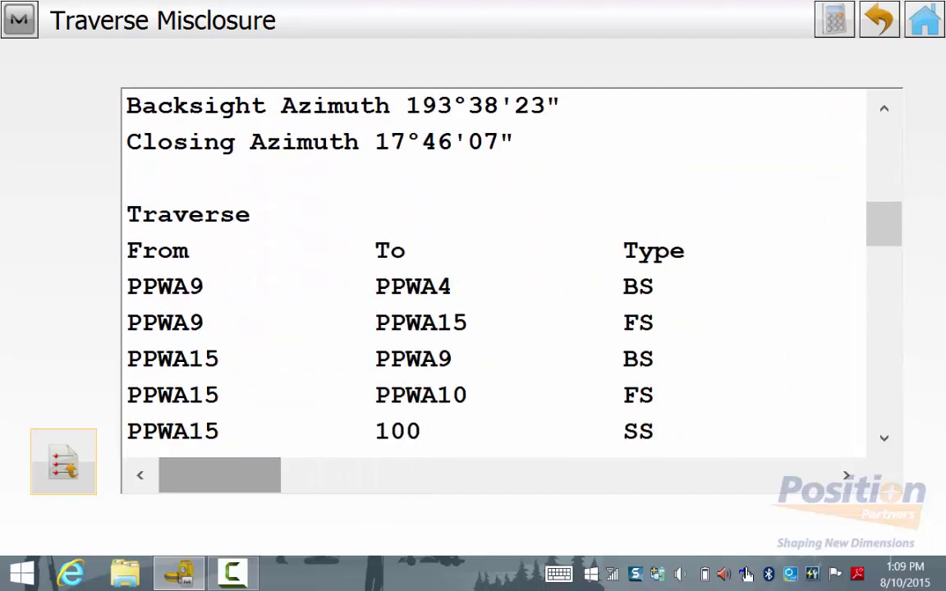
pyautogui.scroll(-4, 493, 271)
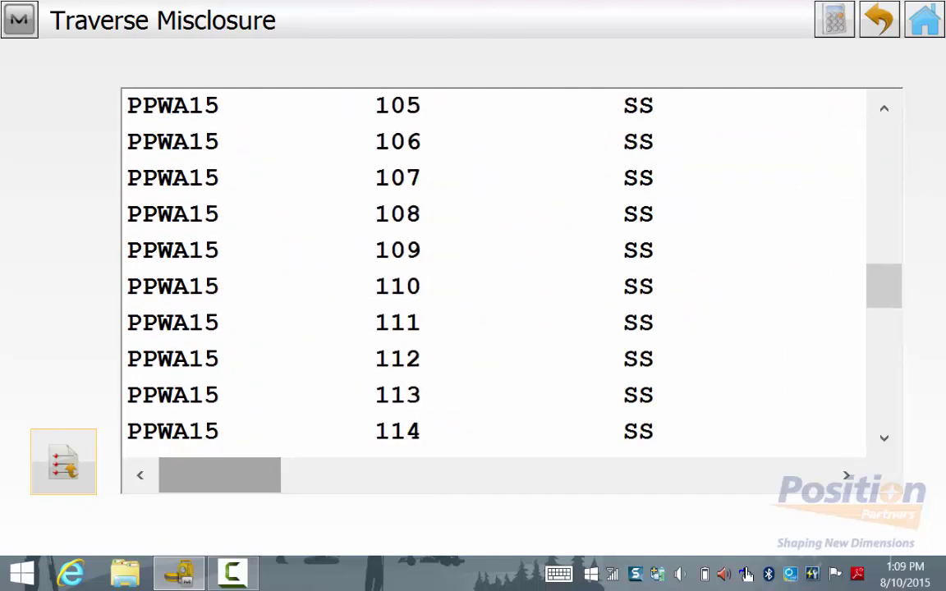
pyautogui.scroll(-1, 493, 271)
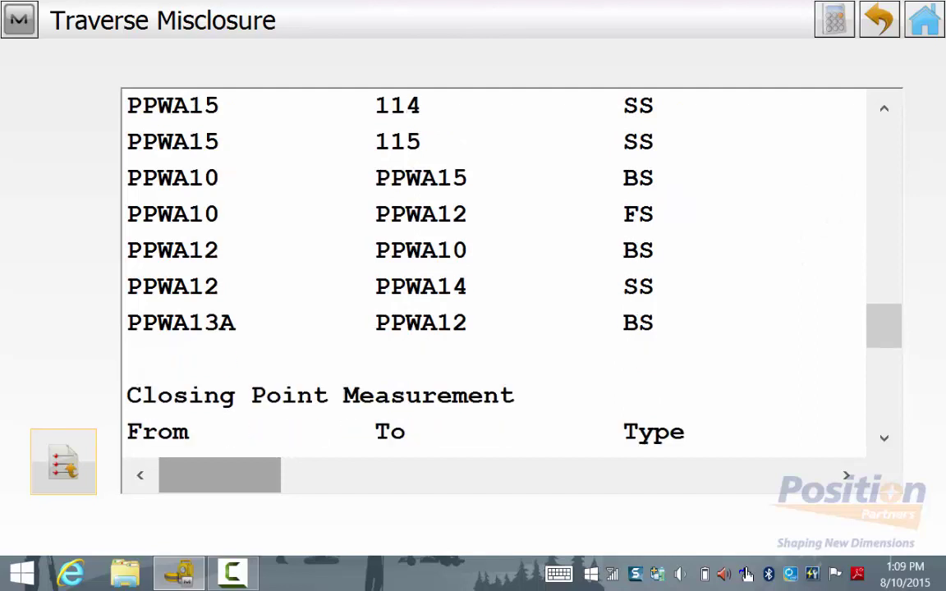
pyautogui.scroll(-2, 493, 271)
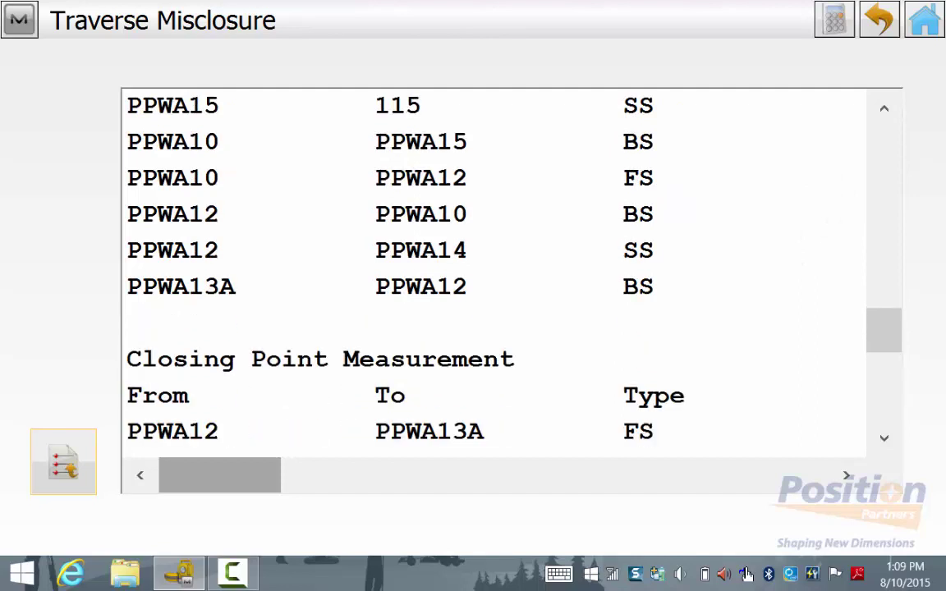
pyautogui.scroll(-1, 493, 271)
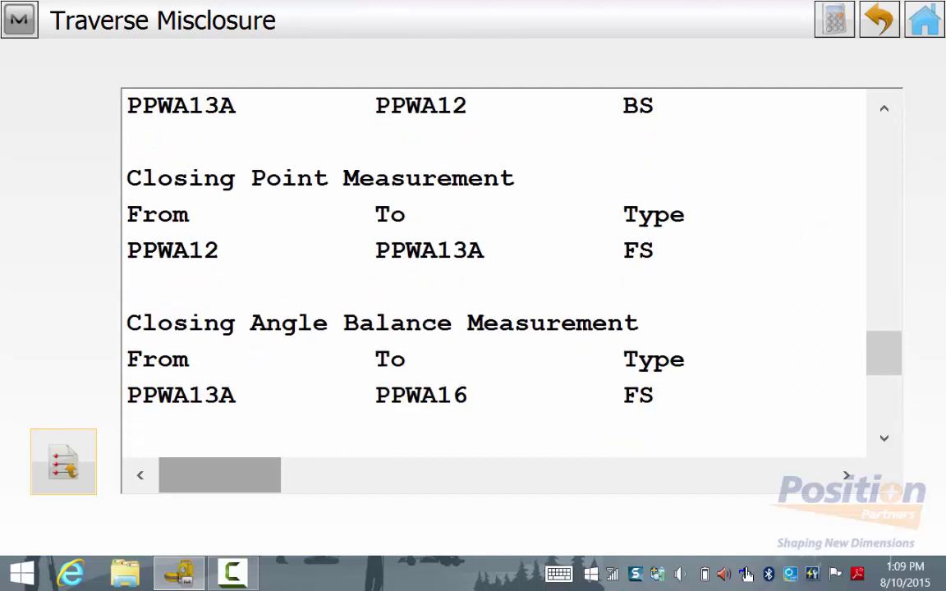
pyautogui.hscroll(3, 493, 272)
pyautogui.hscroll(8, 493, 271)
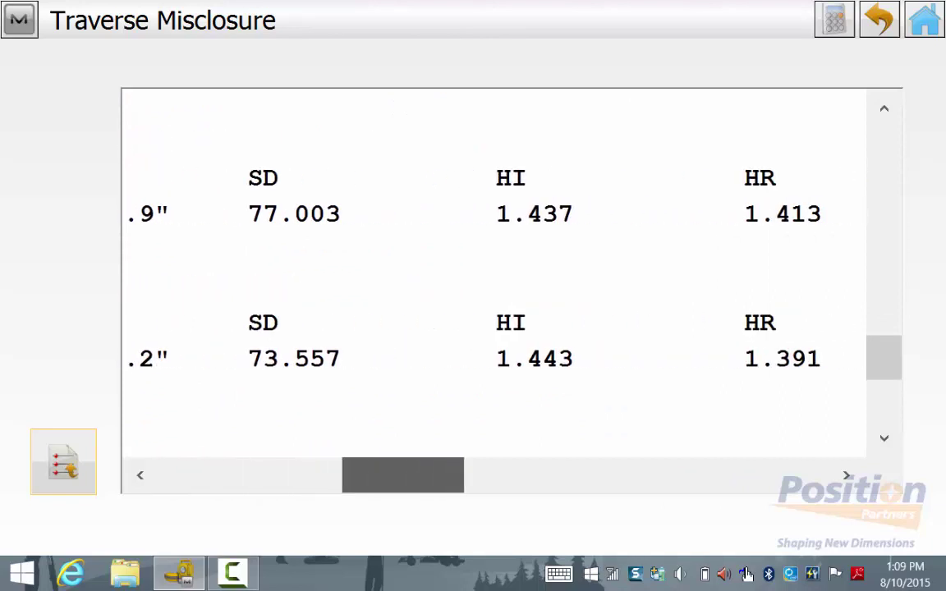
pyautogui.hscroll(2, 493, 271)
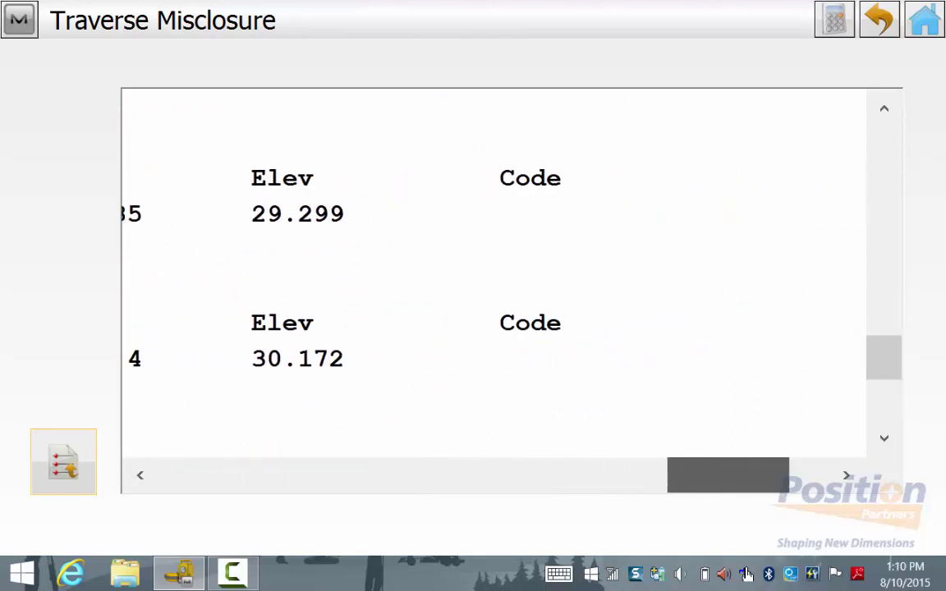
pyautogui.hscroll(-10, 493, 272)
pyautogui.scroll(-1, 493, 271)
pyautogui.scroll(-5, 493, 271)
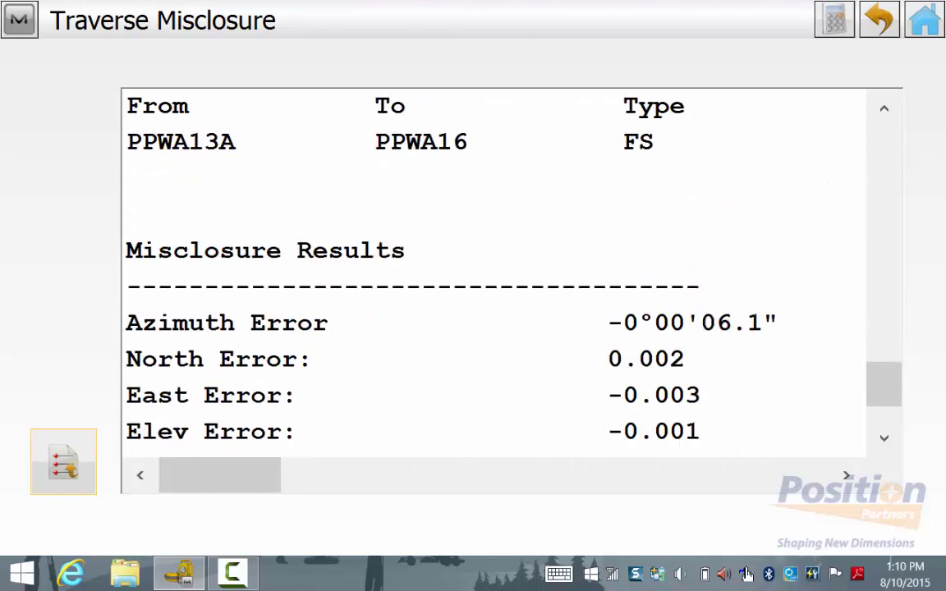
pyautogui.scroll(-3, 493, 271)
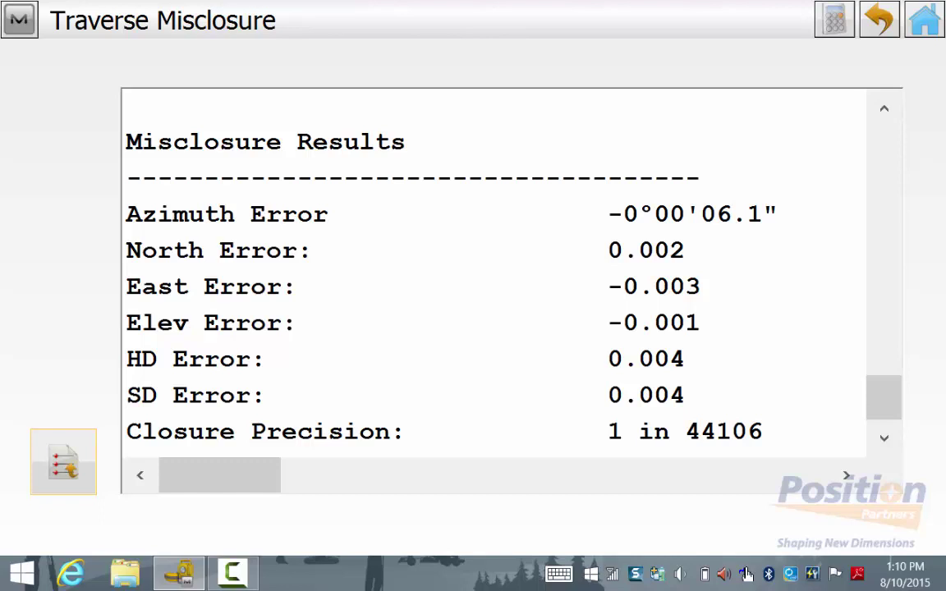
# - Export the misclosure report as a text file named TraverseReport in the job's Results folder
pyautogui.click(63, 461)
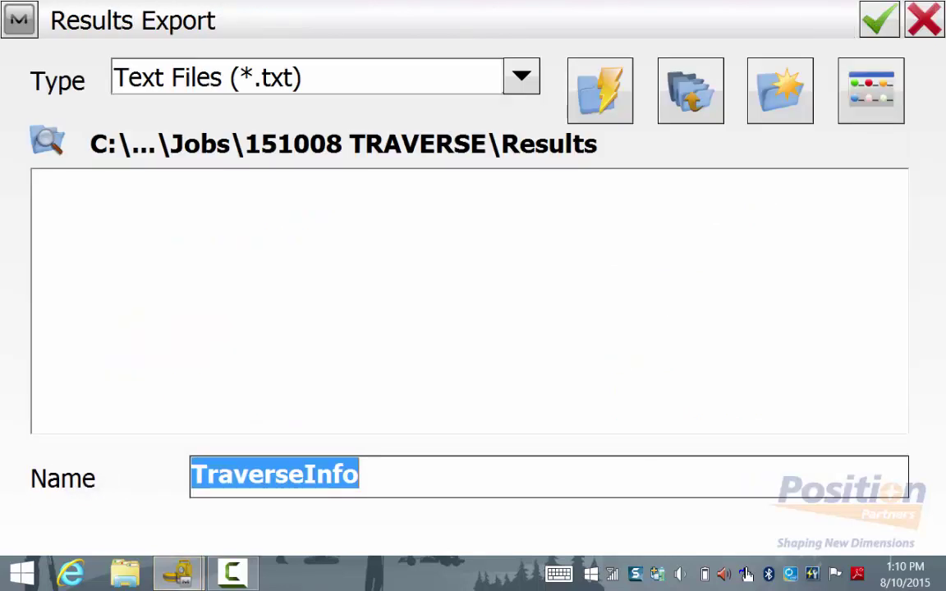
pyautogui.click(493, 477)
pyautogui.click(444, 86)
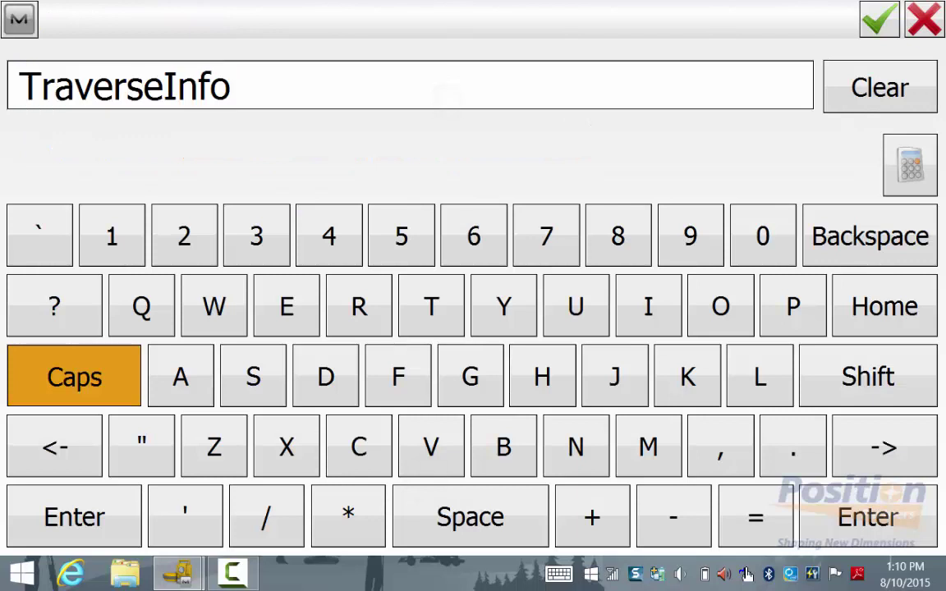
pyautogui.click(851, 232)
pyautogui.click(852, 232)
pyautogui.click(851, 232)
pyautogui.press('BackSpace')
pyautogui.write('R')
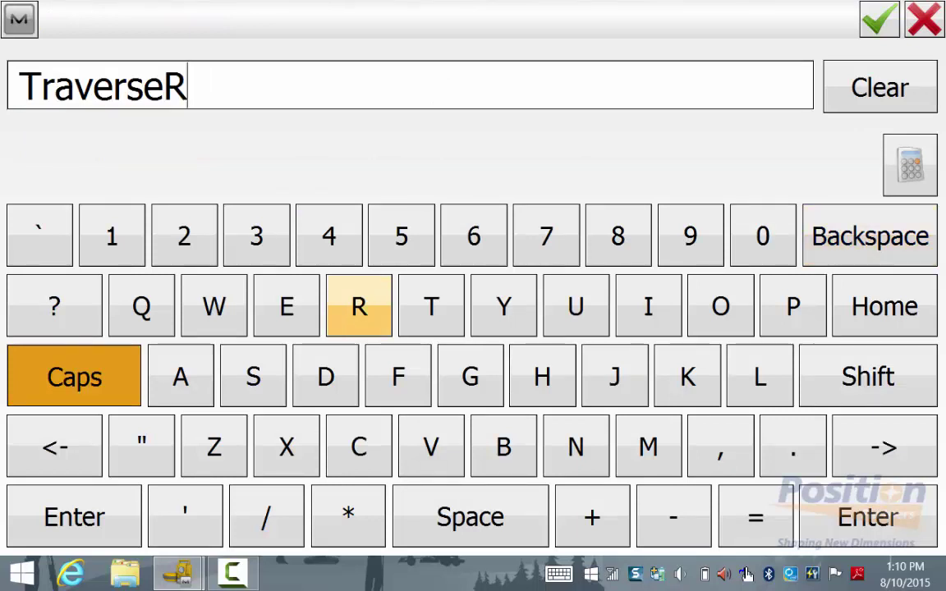
pyautogui.press('capslock')
pyautogui.write('e')
pyautogui.write('port')
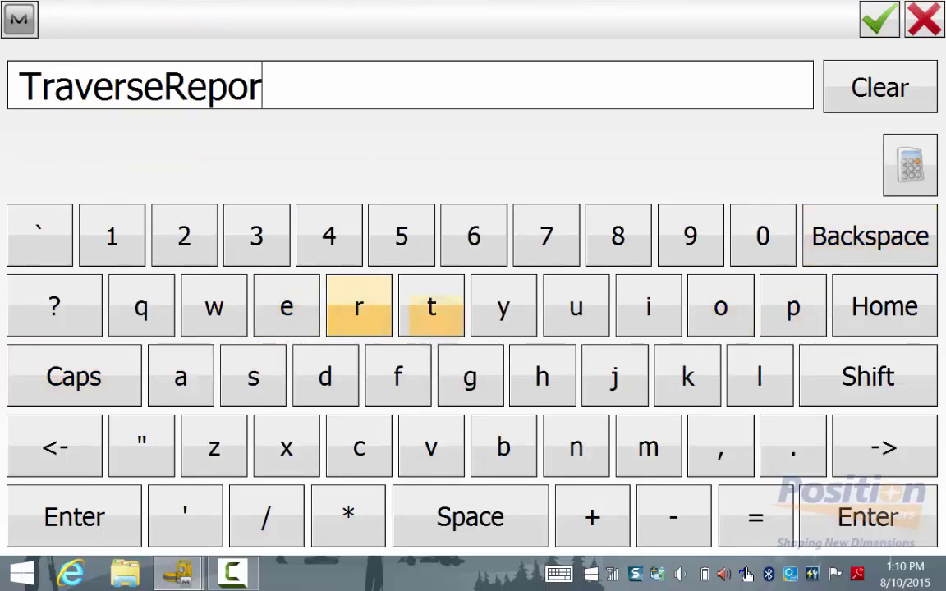
pyautogui.press('Return')
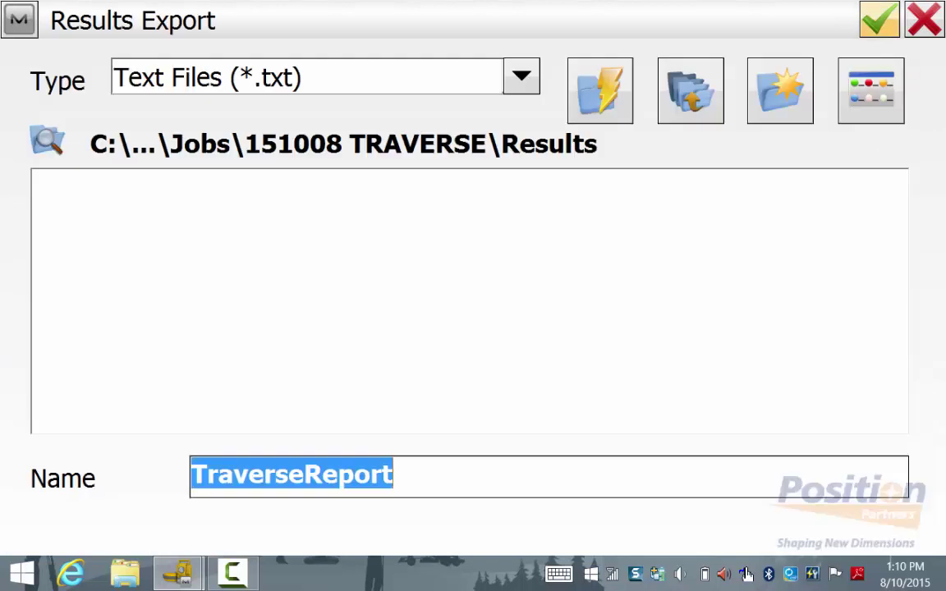
pyautogui.click(879, 18)
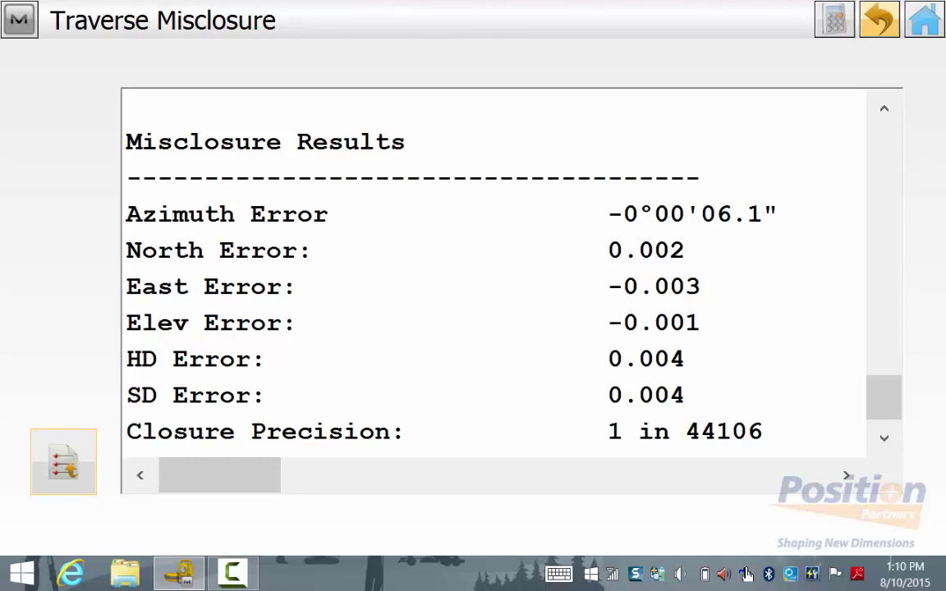
# - Leave the misclosure report and set up a traverse adjustment with start point PPWA9 and end point PPWA16
pyautogui.click(880, 19)
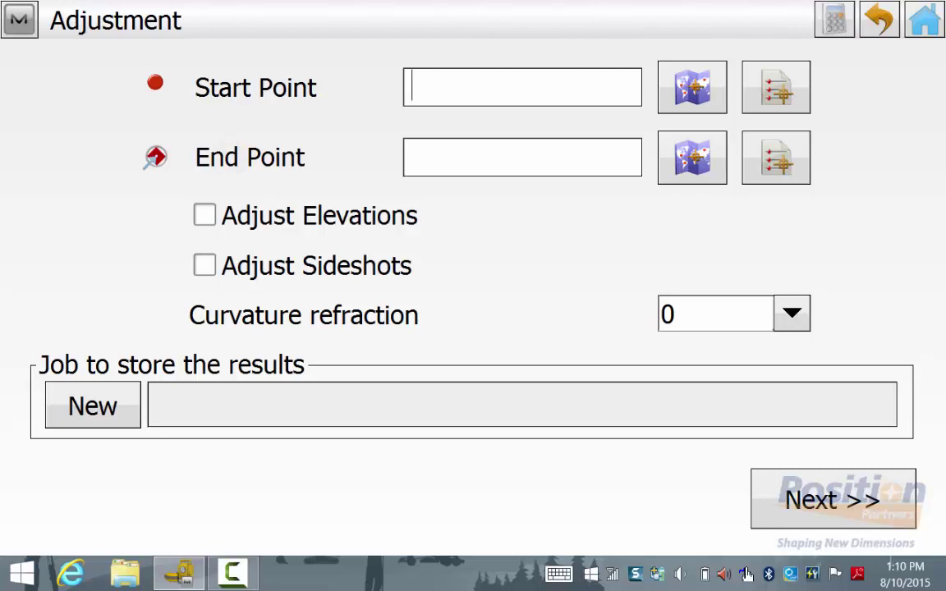
pyautogui.click(777, 87)
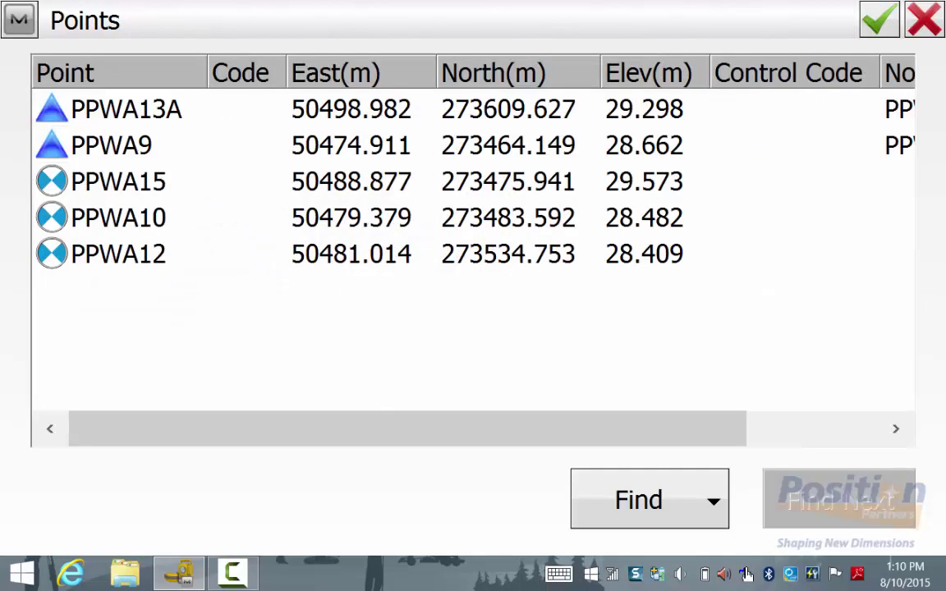
pyautogui.click(112, 145)
pyautogui.click(879, 20)
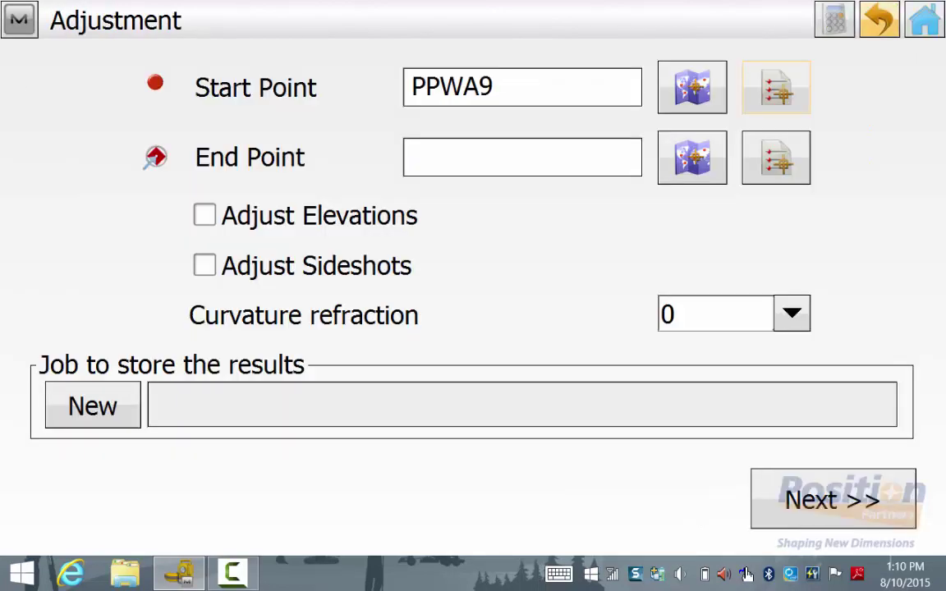
pyautogui.click(776, 158)
pyautogui.click(124, 145)
pyautogui.click(877, 20)
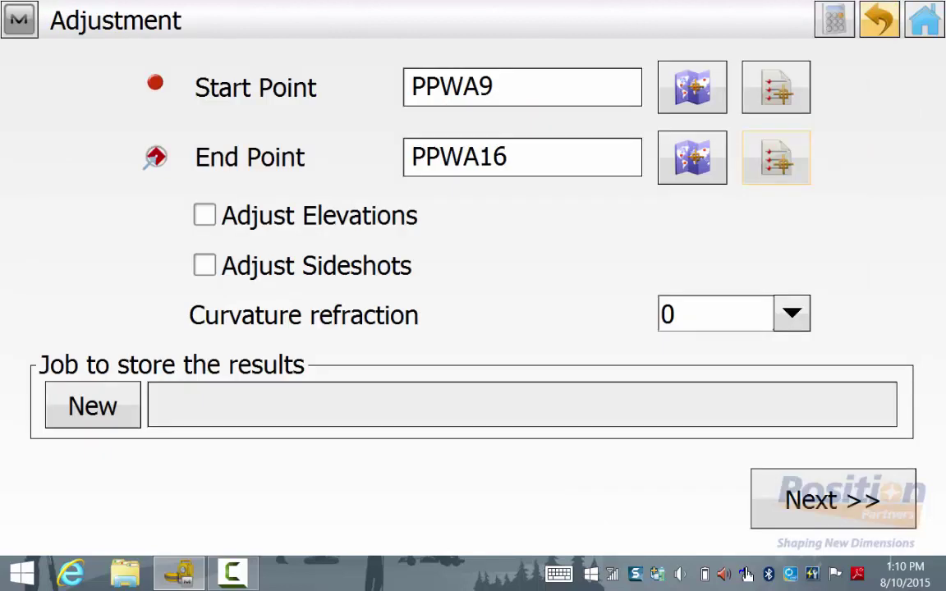
# - Read the help page on traverse adjustment settings, methods and results, and close it
pyautogui.click(18, 19)
pyautogui.click(57, 68)
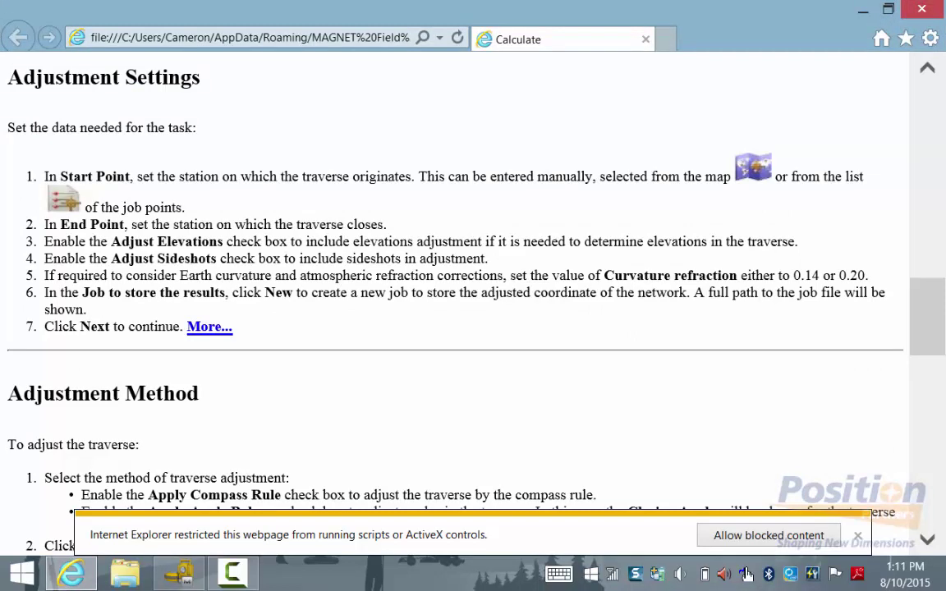
pyautogui.scroll(-4, 473, 280)
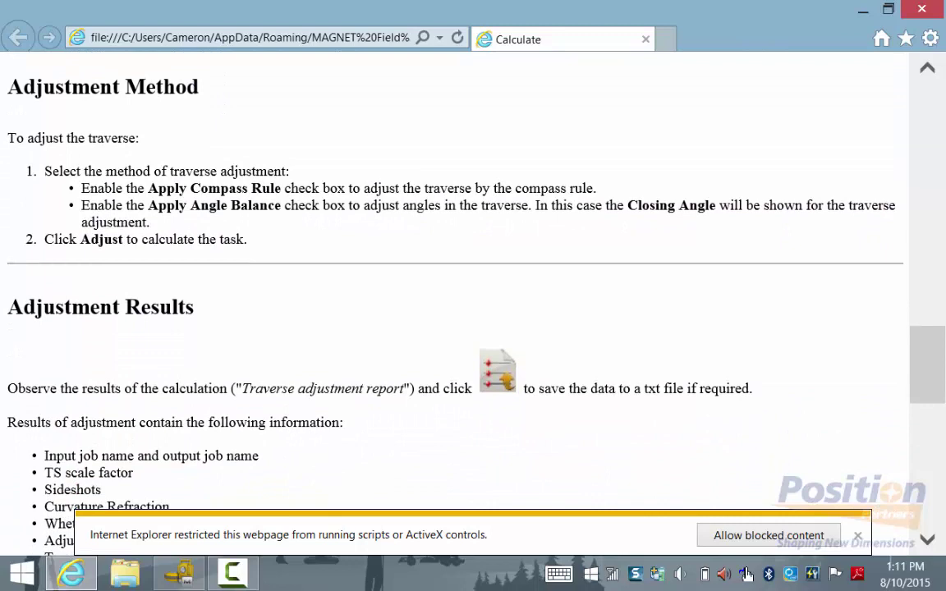
pyautogui.scroll(-3, 473, 280)
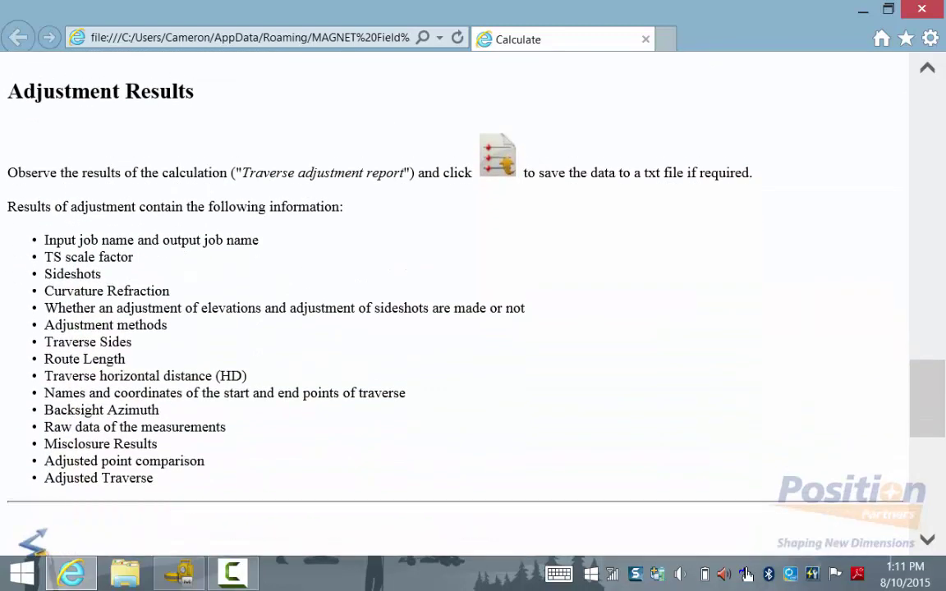
pyautogui.scroll(-5, 473, 280)
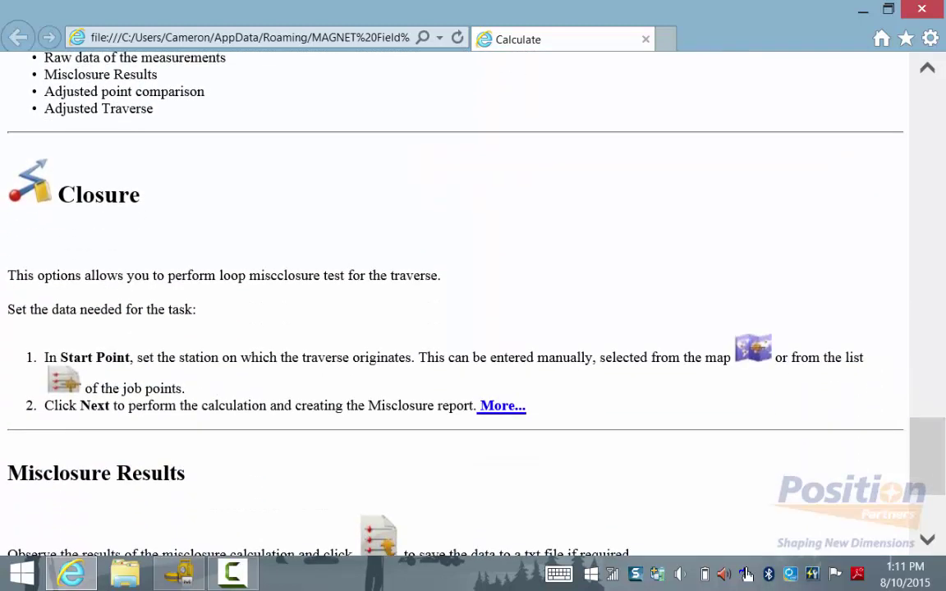
pyautogui.scroll(-3, 473, 279)
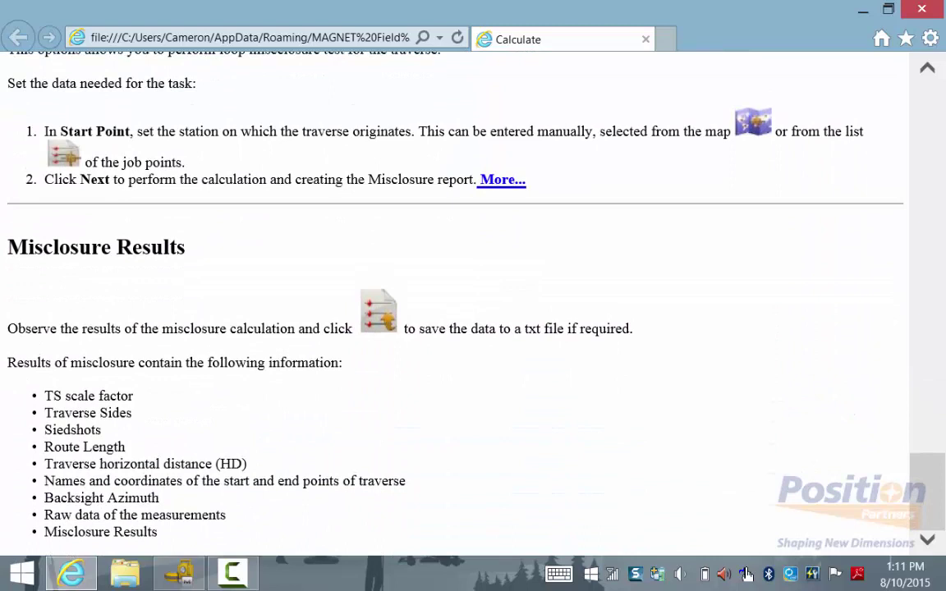
pyautogui.click(922, 9)
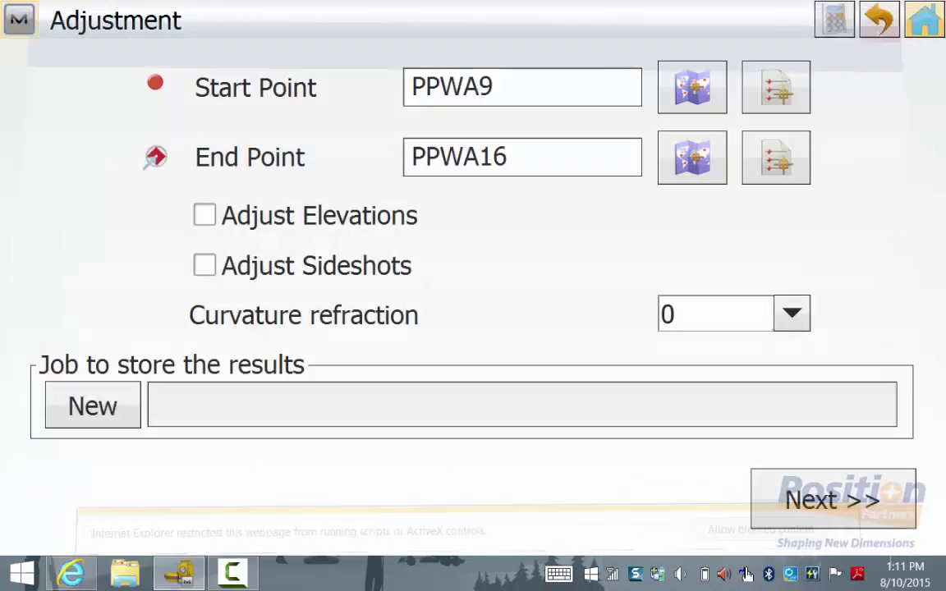
# - Include elevations and sideshots in the adjustment and create the job 151008 TRAVERSE_Adj to store the results
pyautogui.click(205, 215)
pyautogui.click(214, 265)
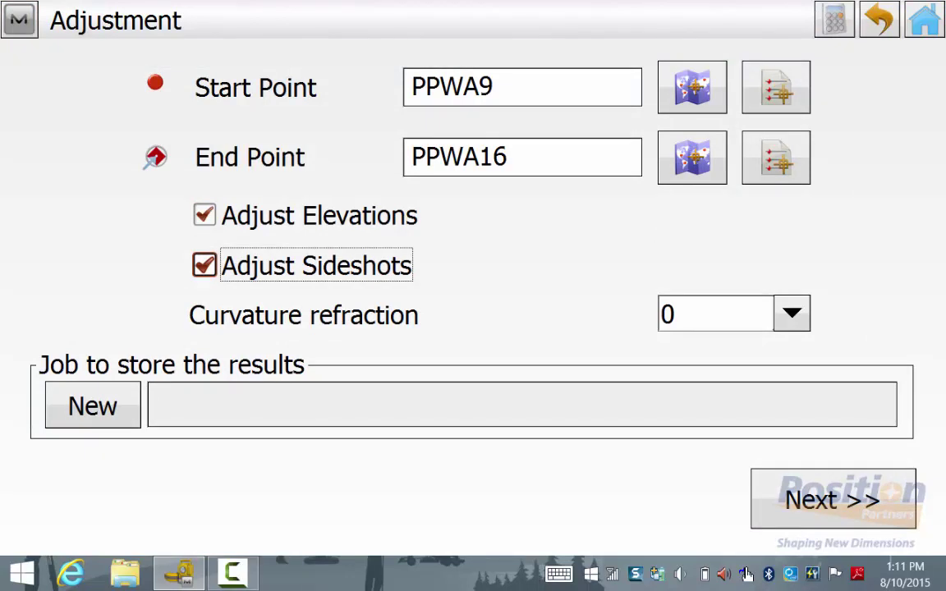
pyautogui.click(93, 407)
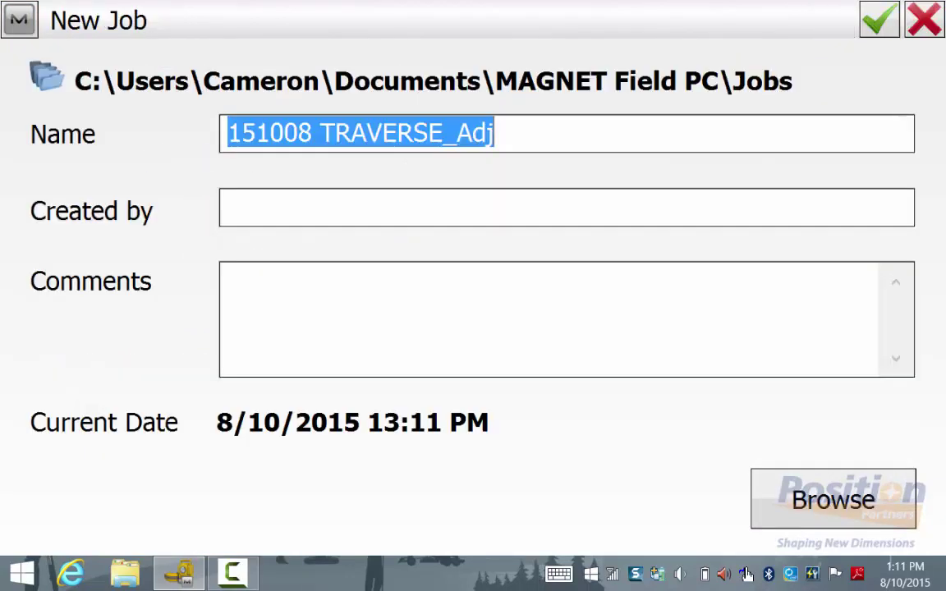
pyautogui.click(880, 20)
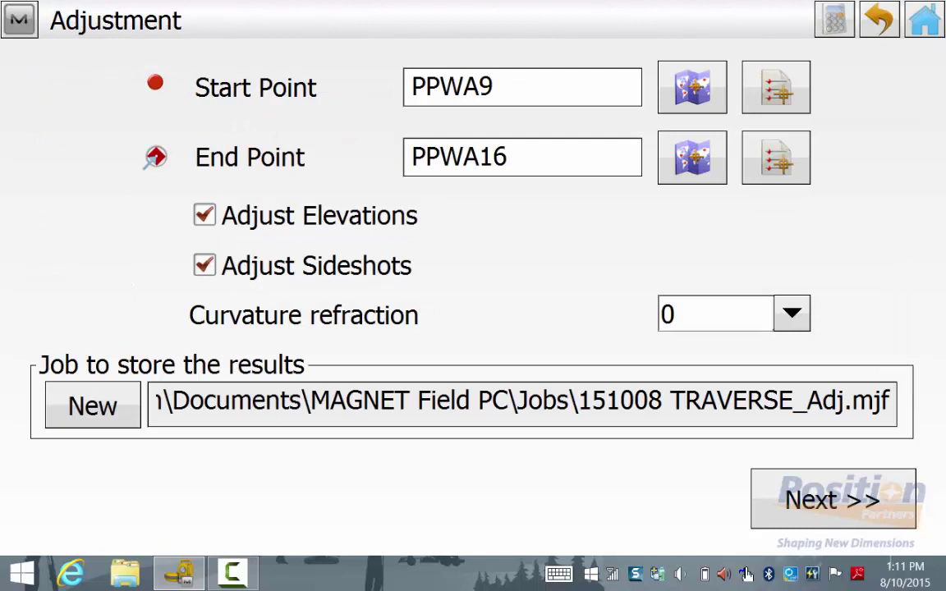
# - Add angle balance to the compass rule as adjustment methods and run the traverse adjustment
pyautogui.click(833, 500)
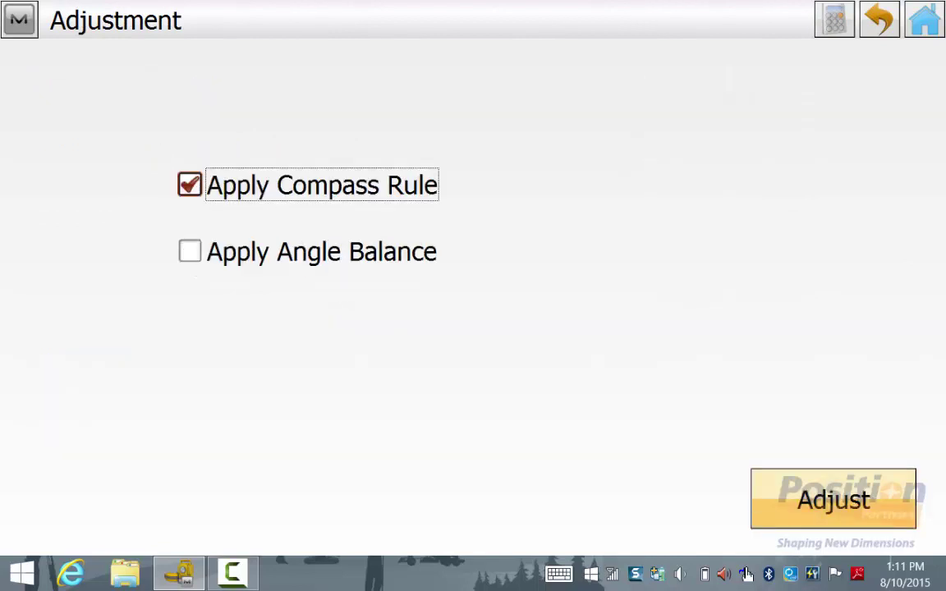
pyautogui.click(190, 252)
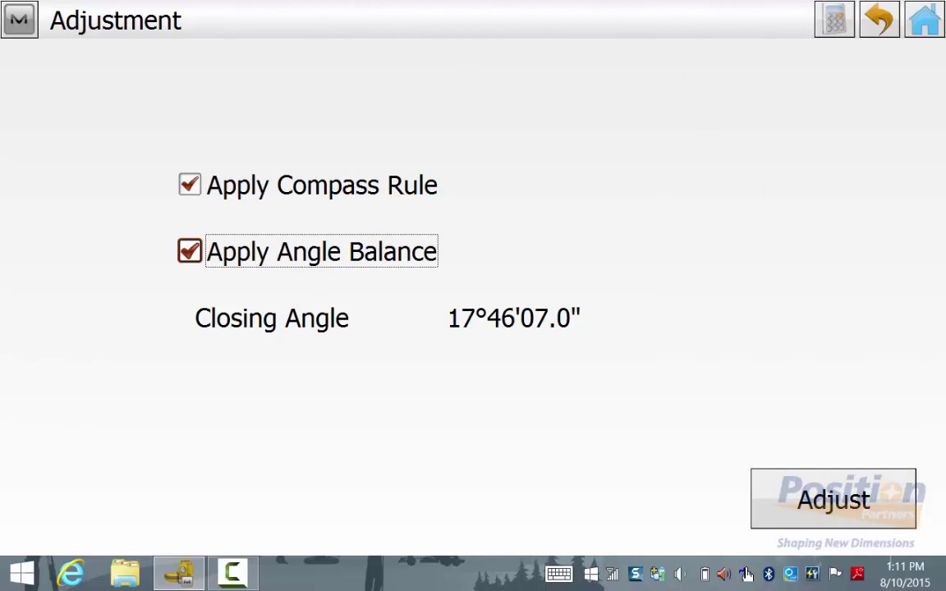
pyautogui.click(833, 499)
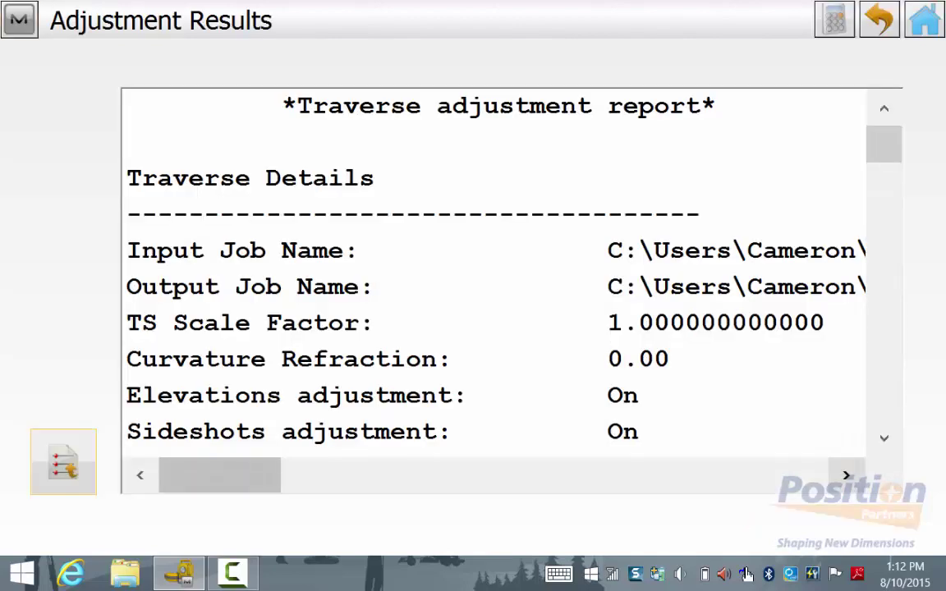
# - Review the traverse details and reduced traverse data in the adjustment report, including control points, azimuths and the measurement list
pyautogui.scroll(-1, 493, 271)
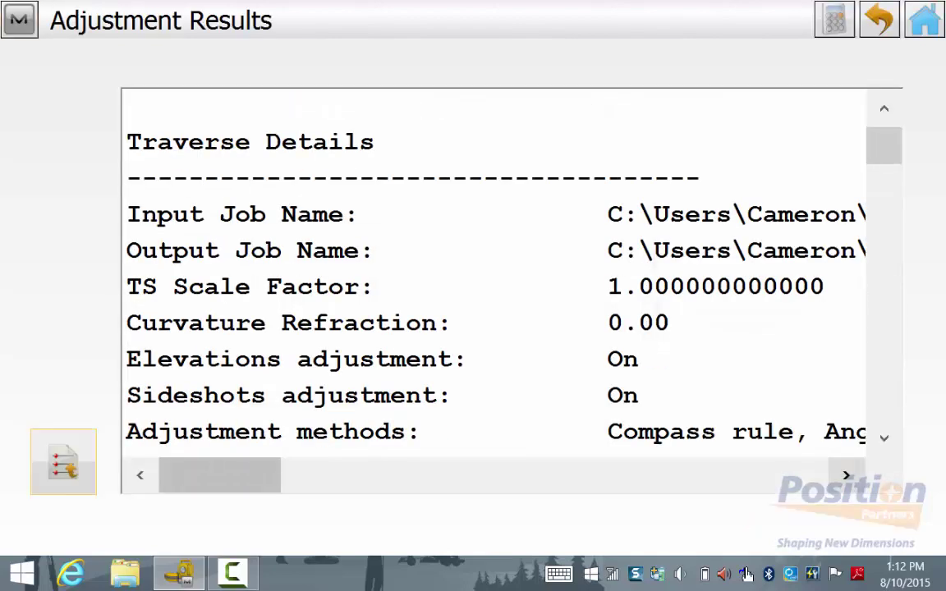
pyautogui.scroll(-2, 493, 271)
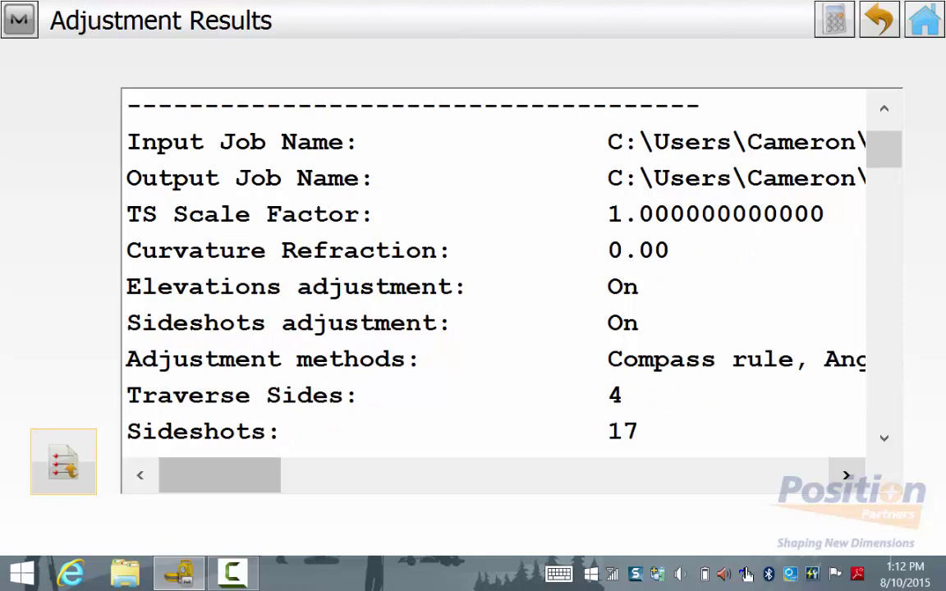
pyautogui.scroll(-1, 493, 271)
pyautogui.scroll(-9, 493, 271)
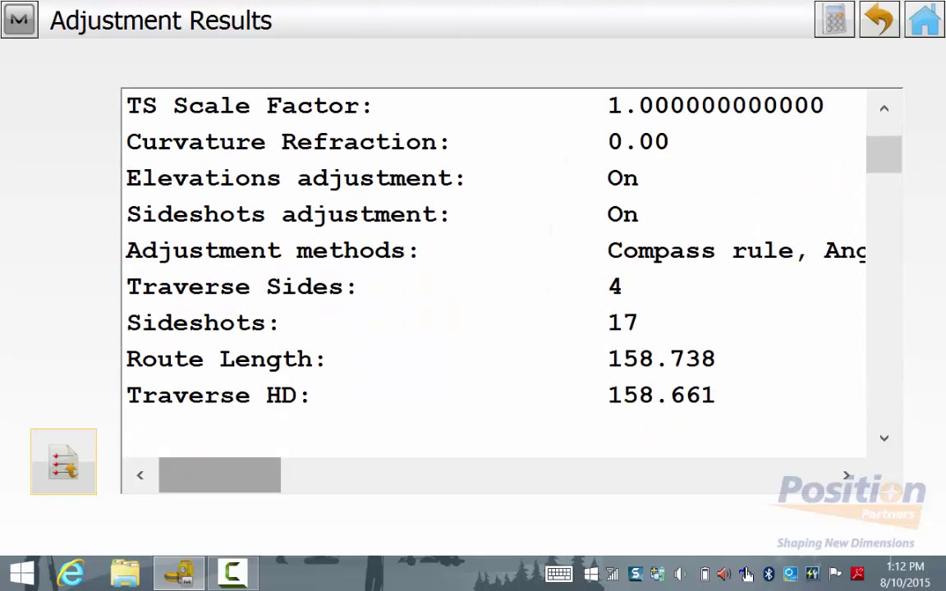
pyautogui.scroll(-3, 493, 271)
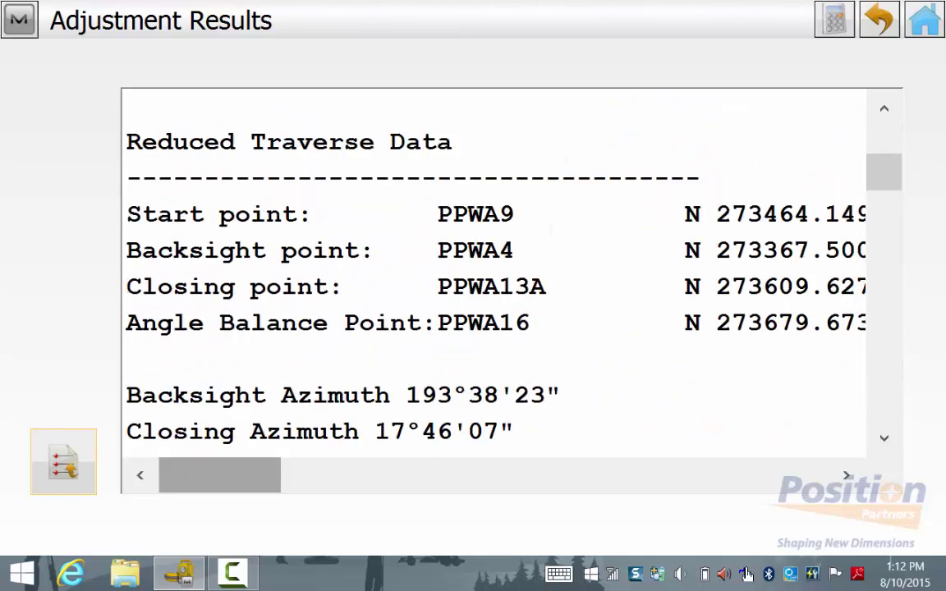
pyautogui.hscroll(10, 493, 288)
pyautogui.hscroll(-10, 493, 287)
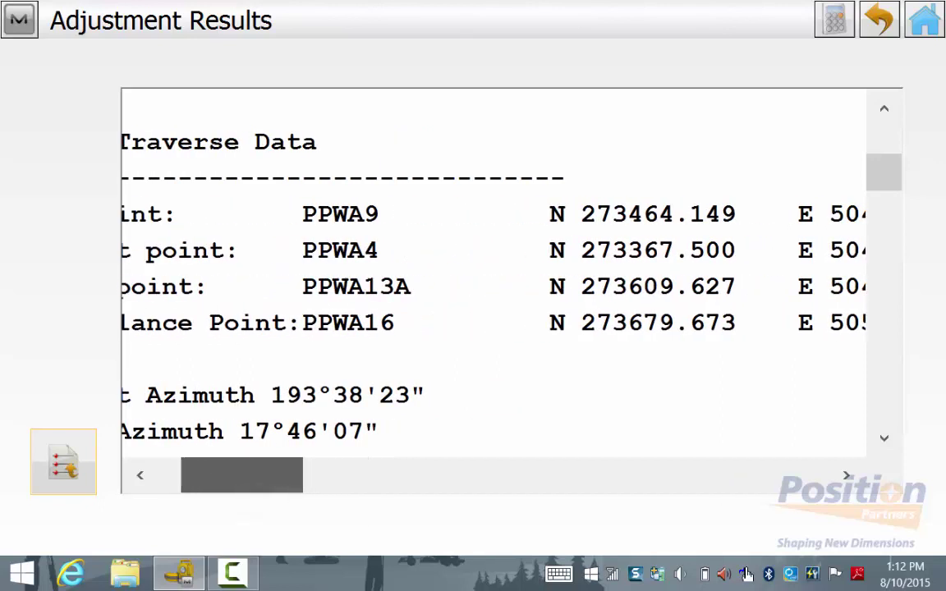
pyautogui.scroll(-7, 493, 271)
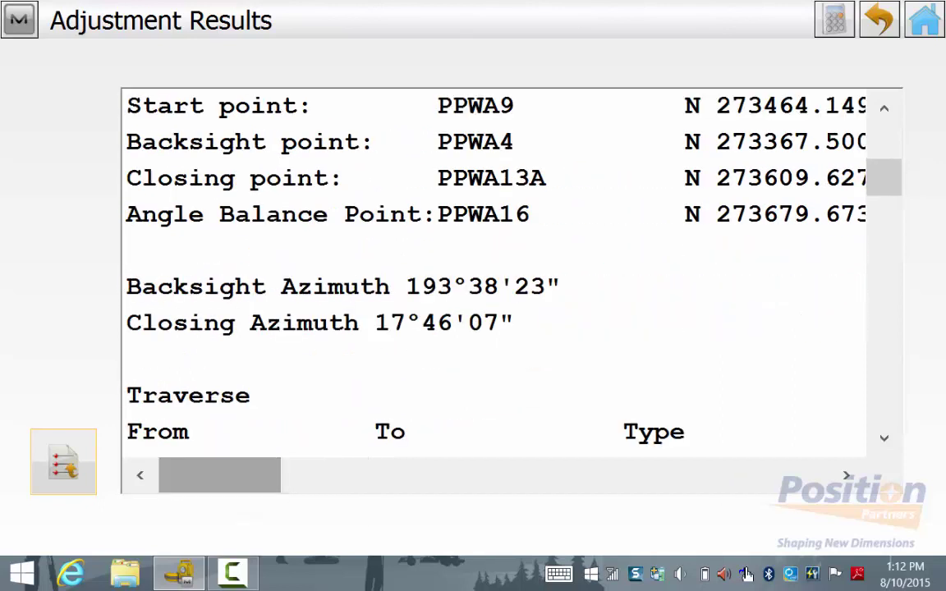
pyautogui.scroll(-20, 493, 271)
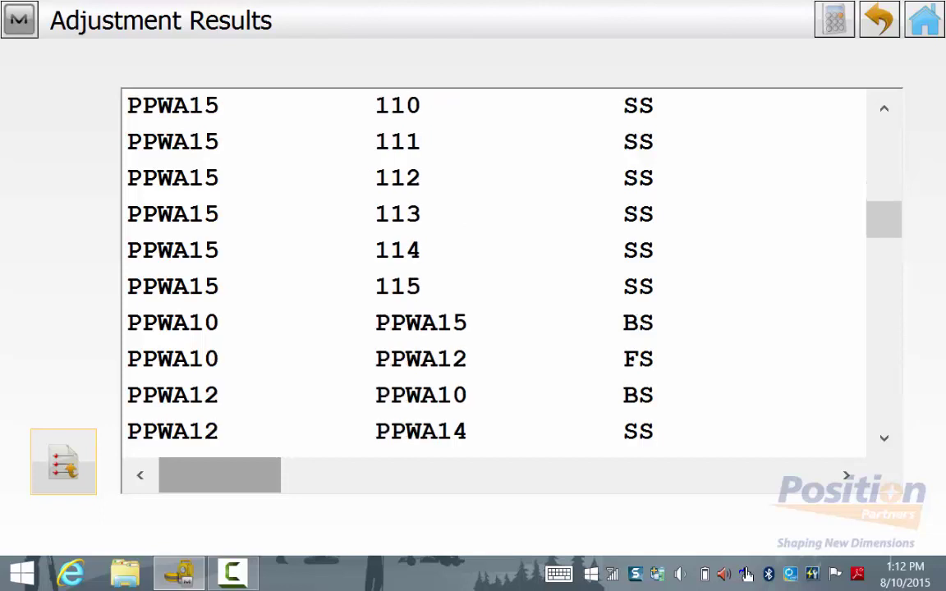
pyautogui.scroll(-6, 493, 271)
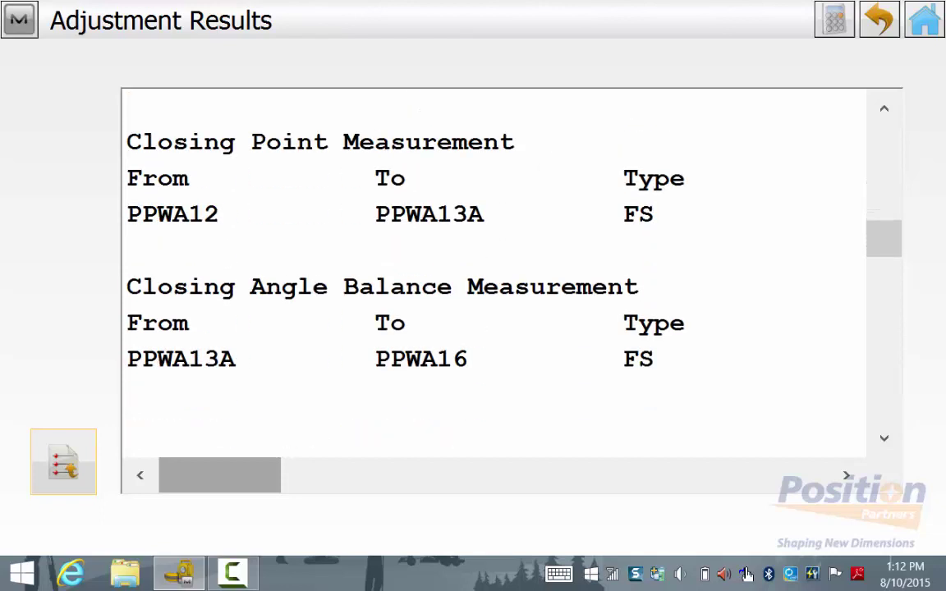
# - Examine the report's misclosure results before angle balance, the angle balance results and the closure results after angle balance
pyautogui.scroll(-6, 493, 271)
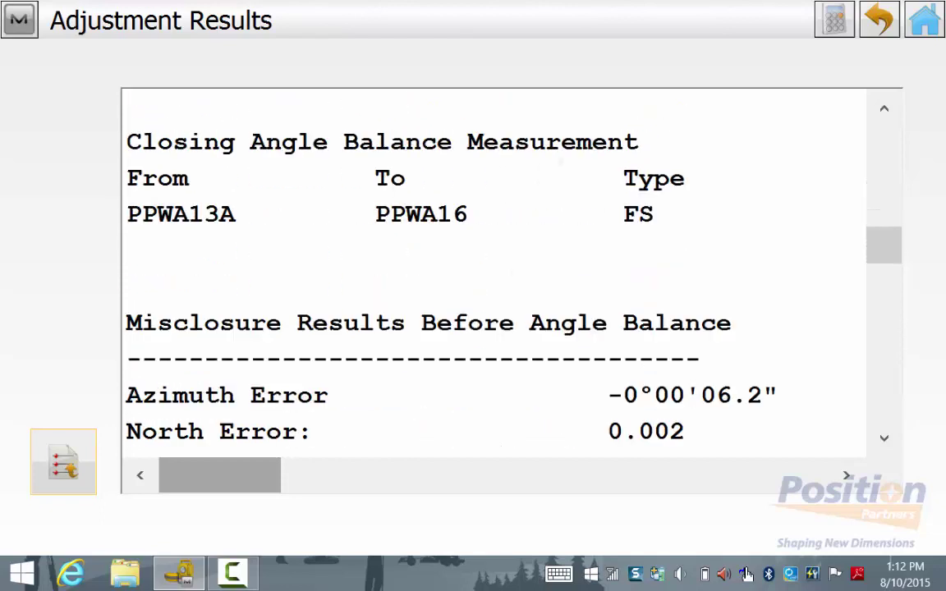
pyautogui.scroll(-2, 493, 271)
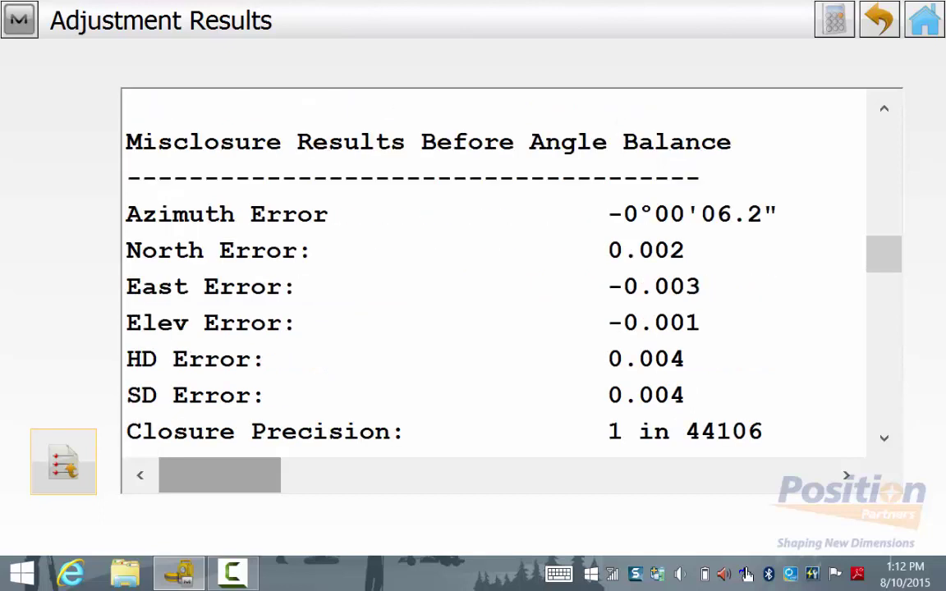
pyautogui.scroll(-7, 493, 271)
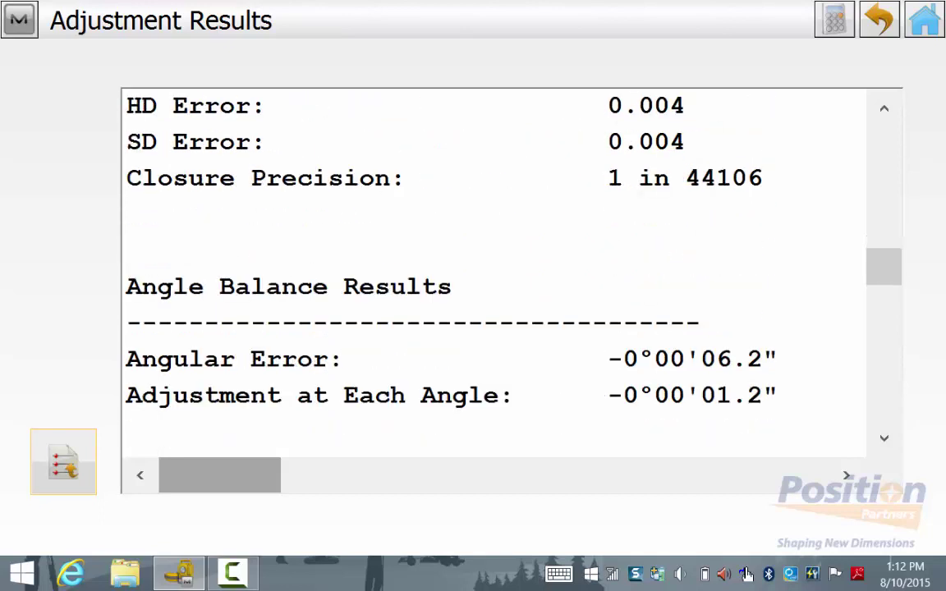
pyautogui.scroll(-1, 493, 271)
pyautogui.scroll(-7, 493, 271)
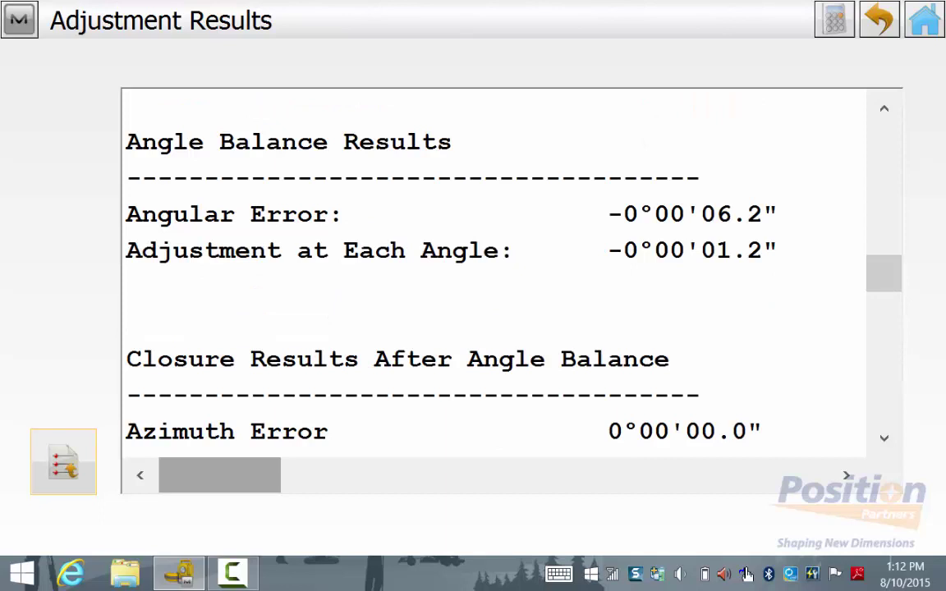
pyautogui.scroll(-4, 493, 271)
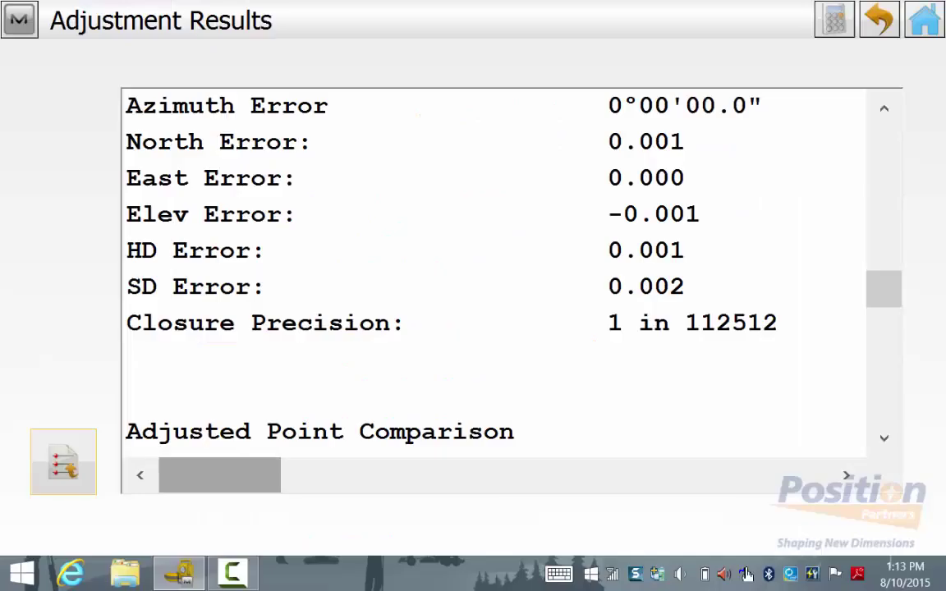
# - Check the adjusted point comparison, its coordinate shifts and the maximum adjustment, and read on through the remaining closing measurements
pyautogui.scroll(-8, 493, 271)
pyautogui.scroll(-1, 493, 272)
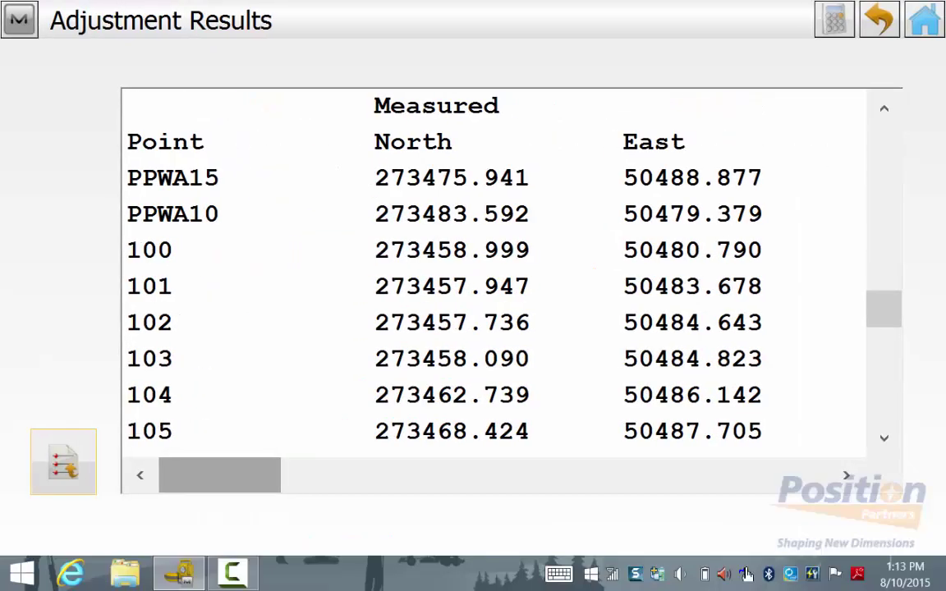
pyautogui.moveTo(220, 476); pyautogui.dragTo(488, 476)
pyautogui.scroll(-5, 493, 271)
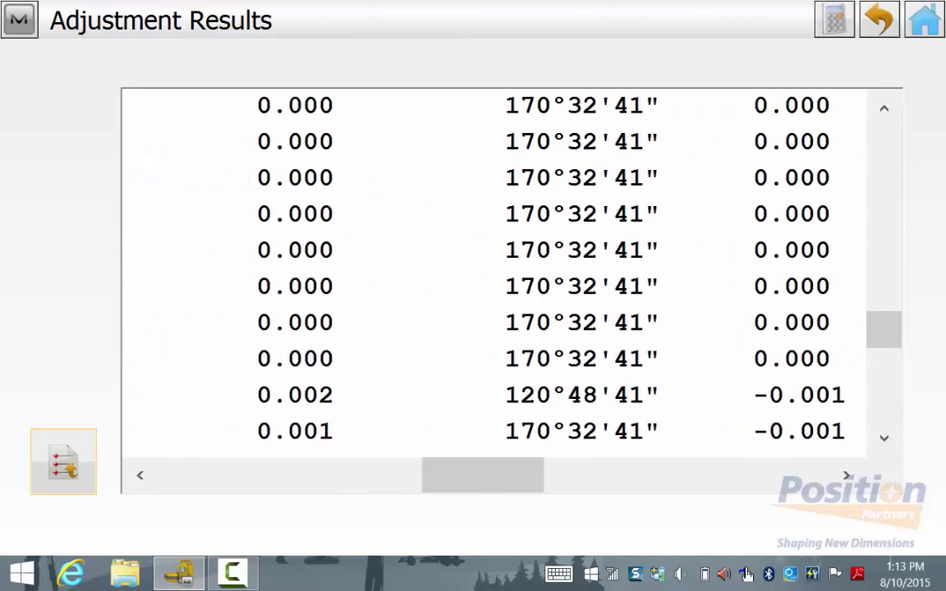
pyautogui.hscroll(-10, 493, 272)
pyautogui.scroll(-3, 493, 271)
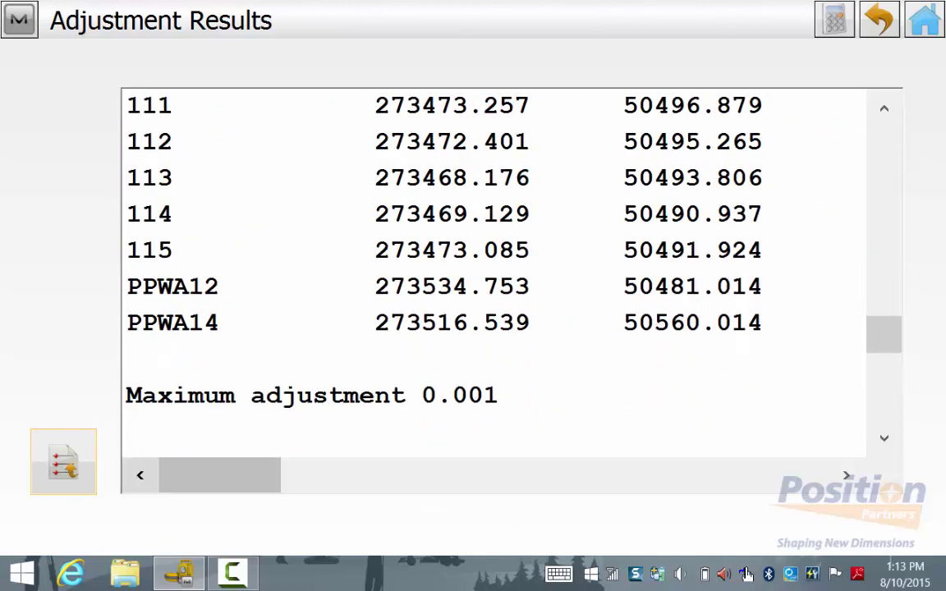
pyautogui.scroll(-15, 493, 272)
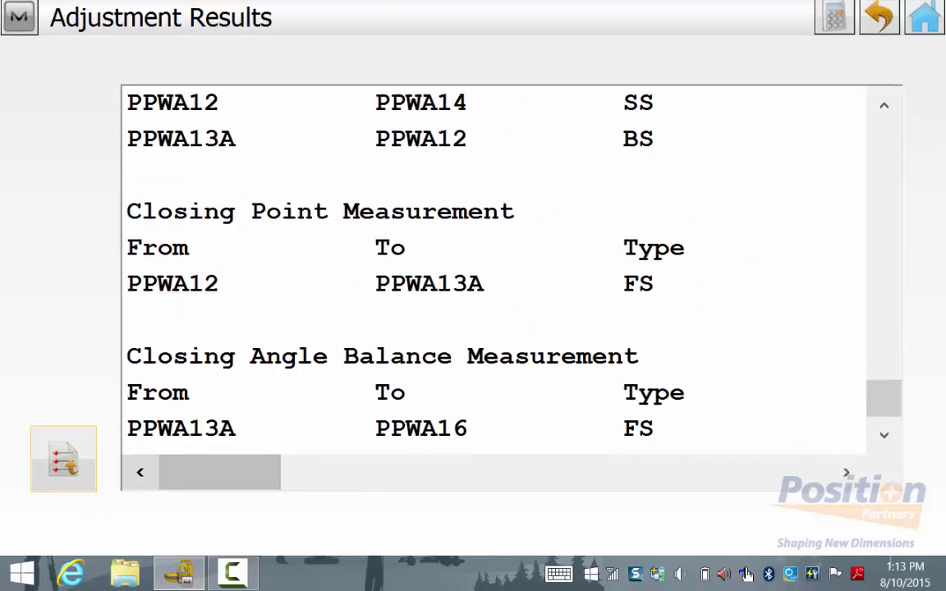
# - Export the adjustment report as text file AdjustmentResults to the job's Results folder and return to the home screen
pyautogui.click(63, 462)
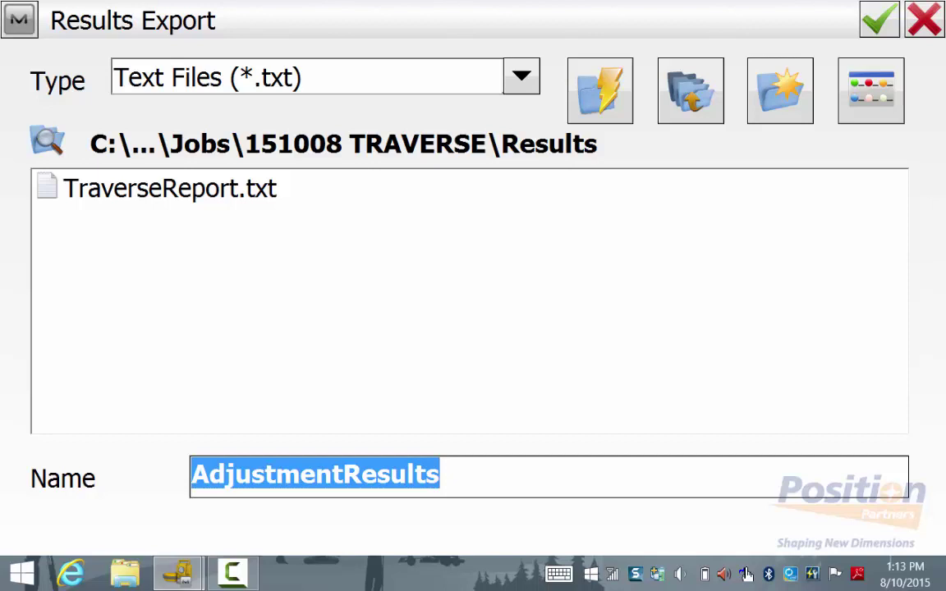
pyautogui.click(880, 20)
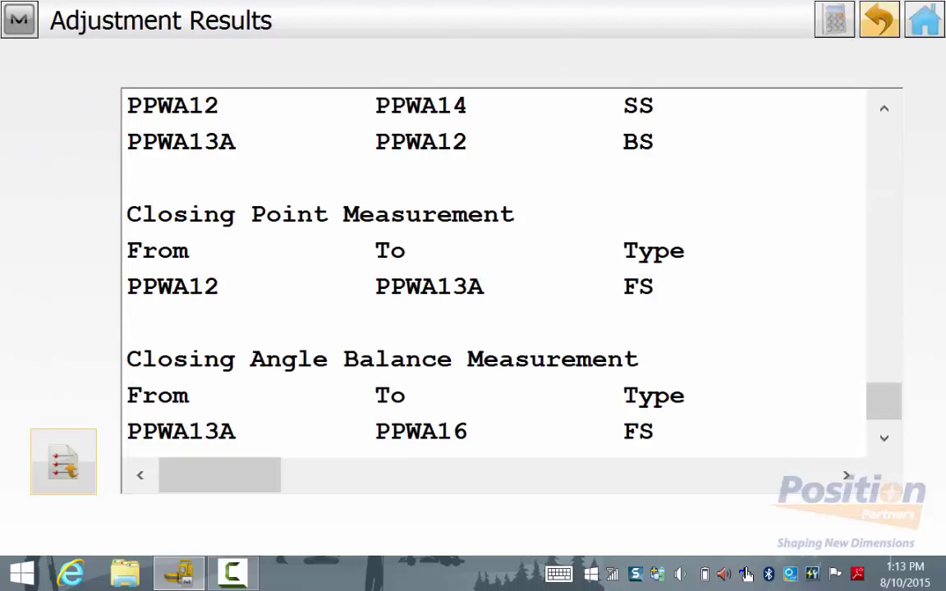
pyautogui.click(880, 20)
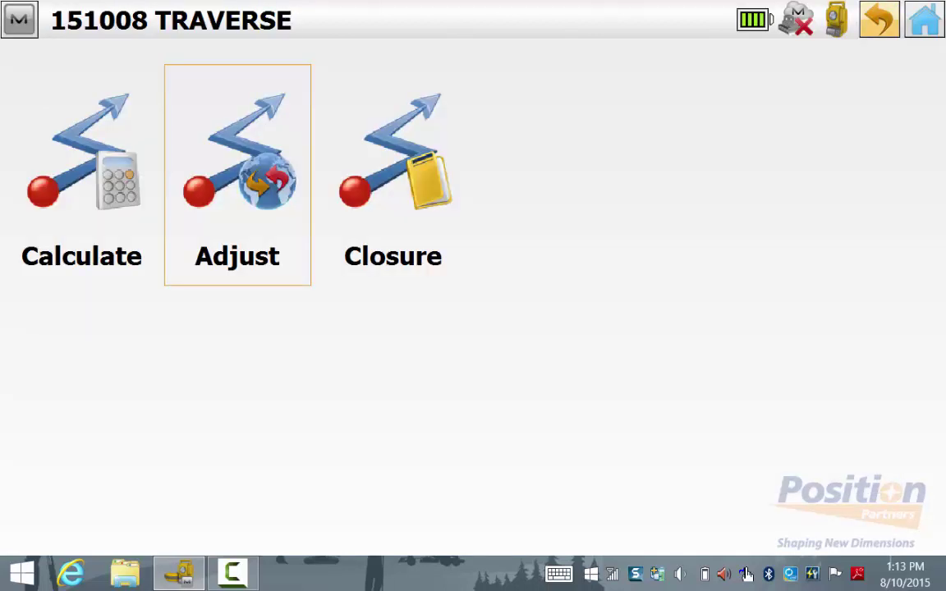
pyautogui.press('Escape')
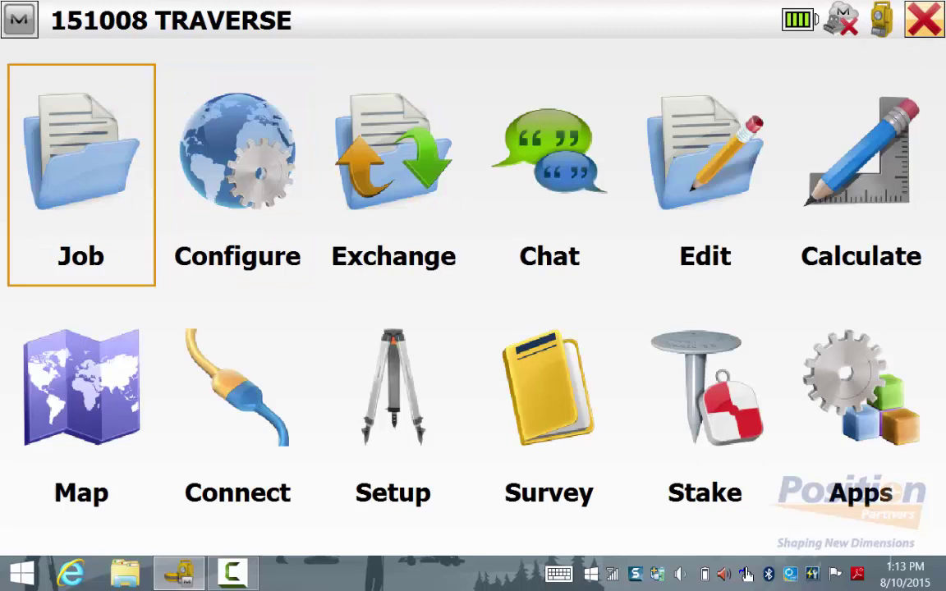